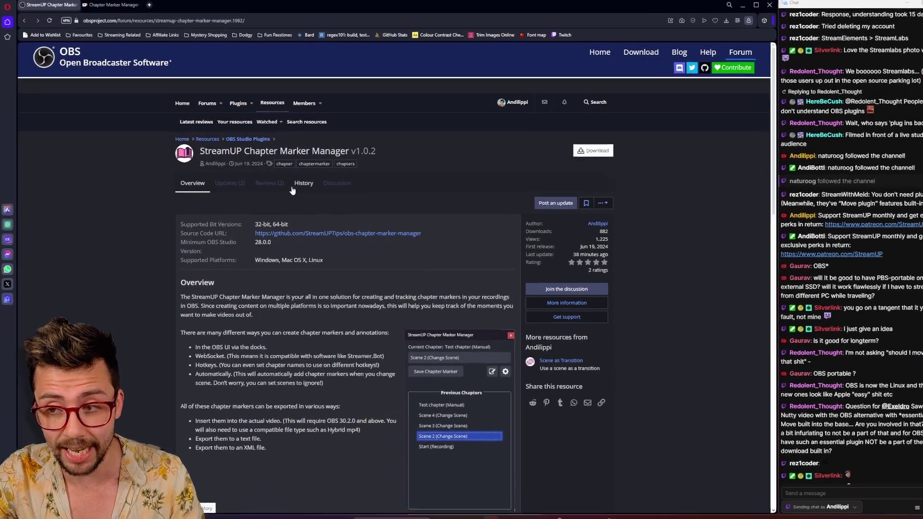
- Review the StreamUP Chapter Marker Manager plugin page, including its overview, guide and settings screenshots
scroll(462, 267, down, 12)
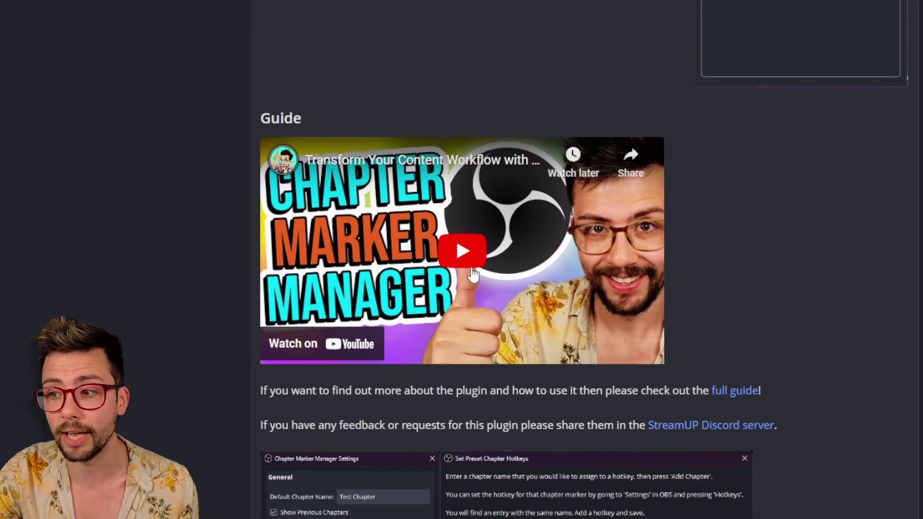
scroll(469, 271, down, 9)
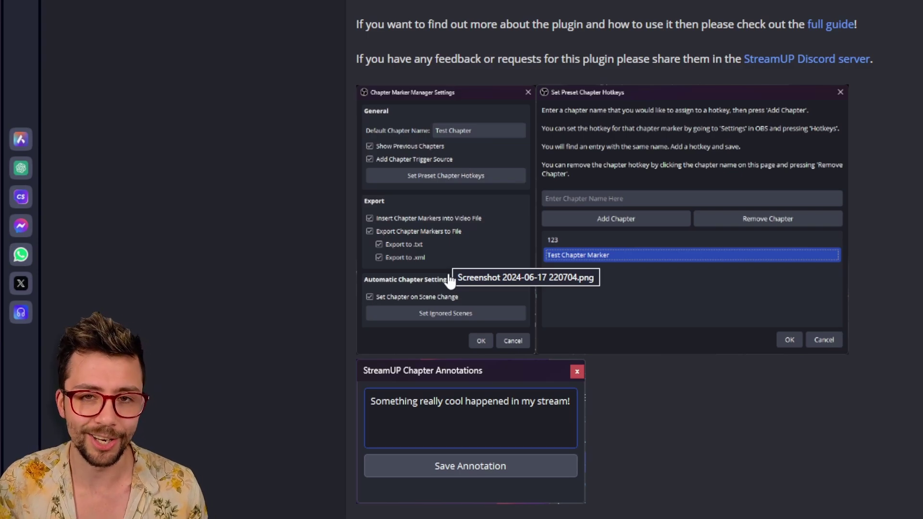
scroll(450, 282, up, 10)
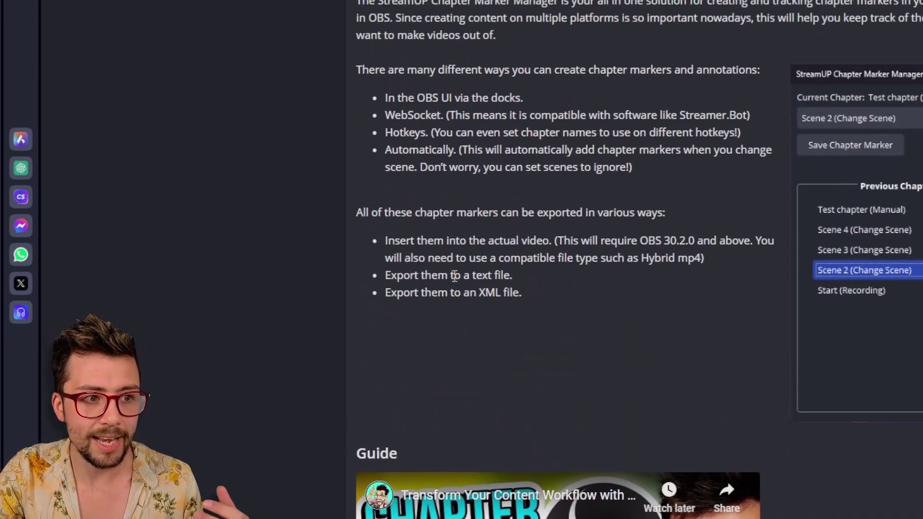
scroll(466, 279, up, 1)
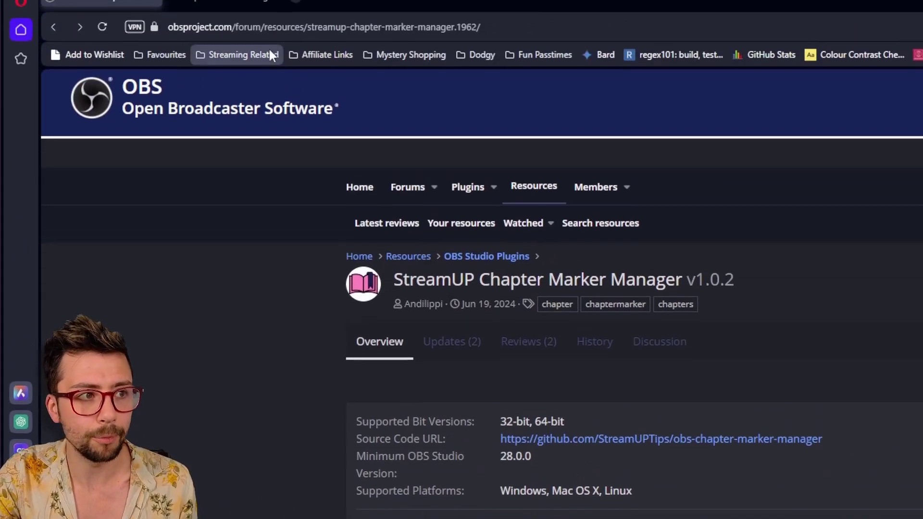
- Show the Chapter Marker Manager Companion product page on Ko-fi and point out its payment amount and download option
click(232, 13)
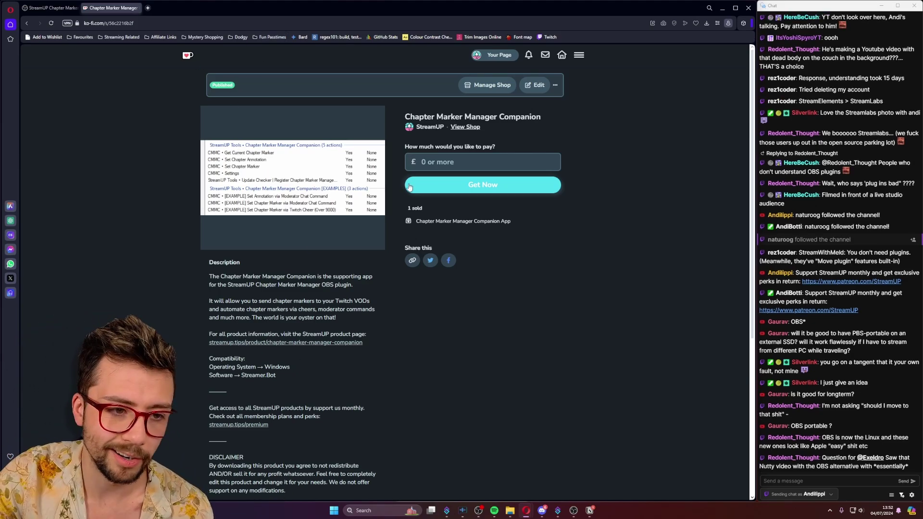
click(441, 168)
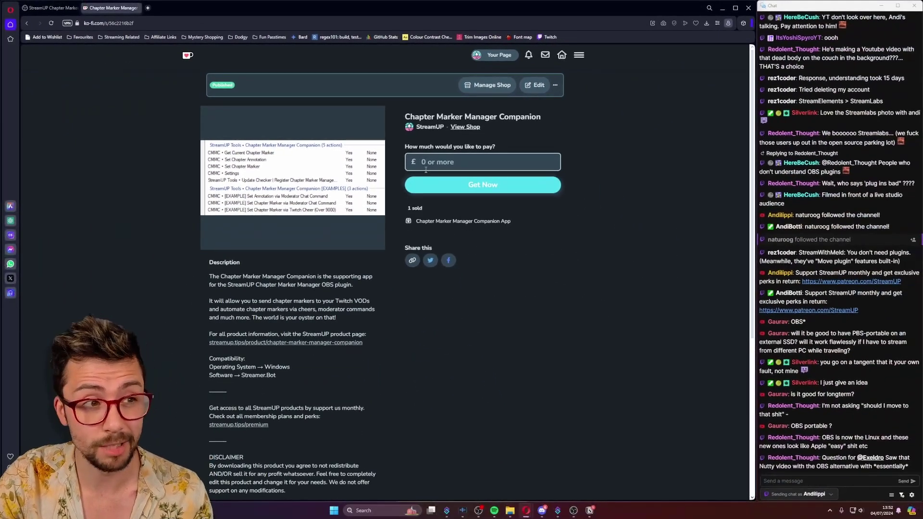
click(443, 192)
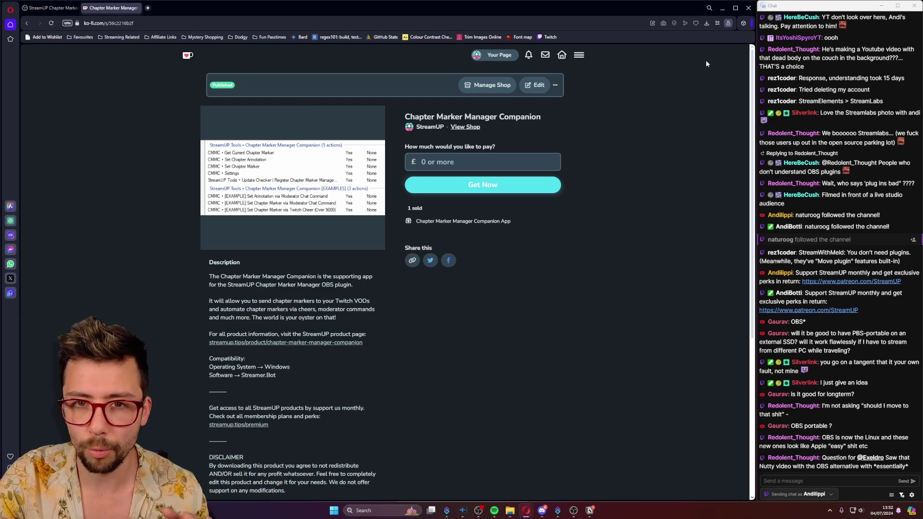
- Switch to Streamer.bot and bring up the Tools-Chapter-Marker-Manager-Companion folder in File Explorer
click(557, 510)
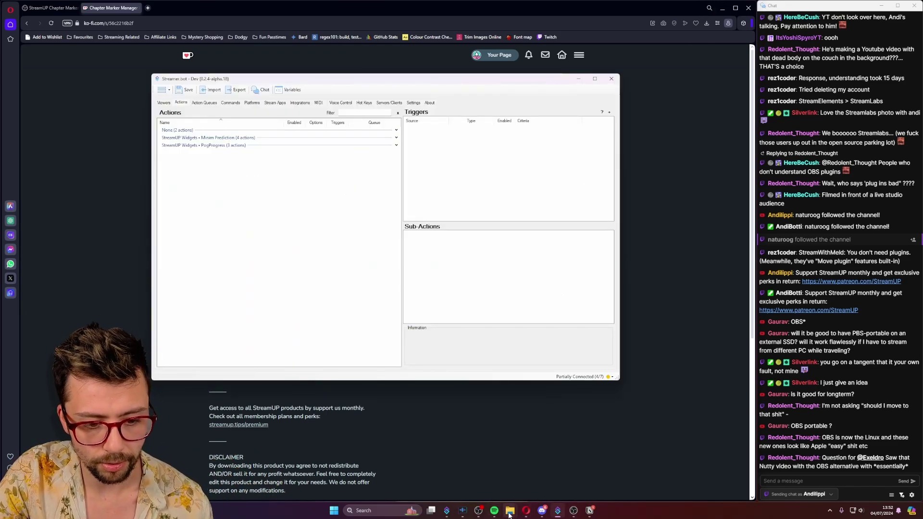
mouse_move(508, 513)
click(545, 472)
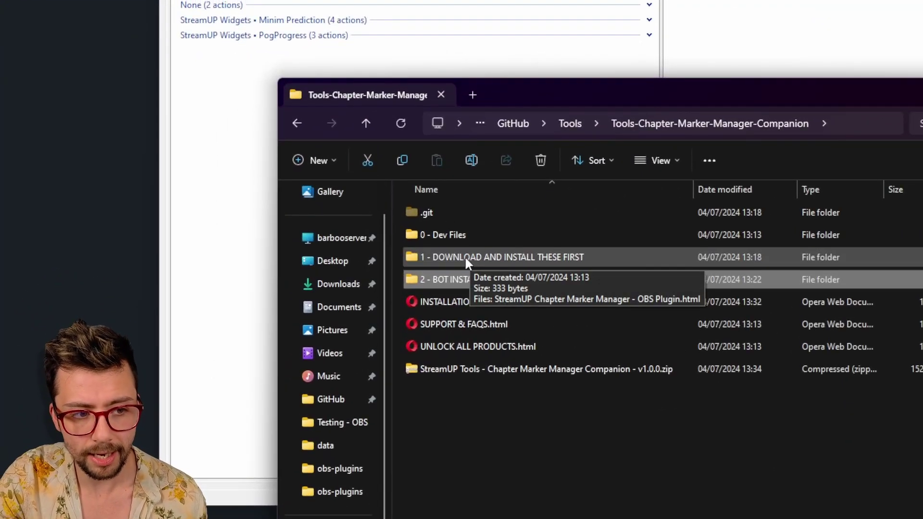
- Check the "1 - DOWNLOAD AND INSTALL THESE FIRST" folder, go back and open the "2 - BOT INSTALL" folder
double_click(465, 258)
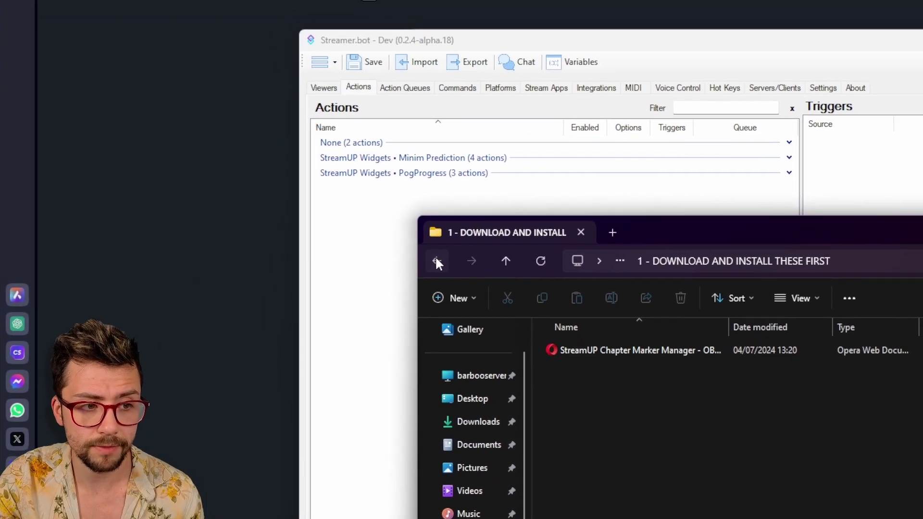
click(270, 167)
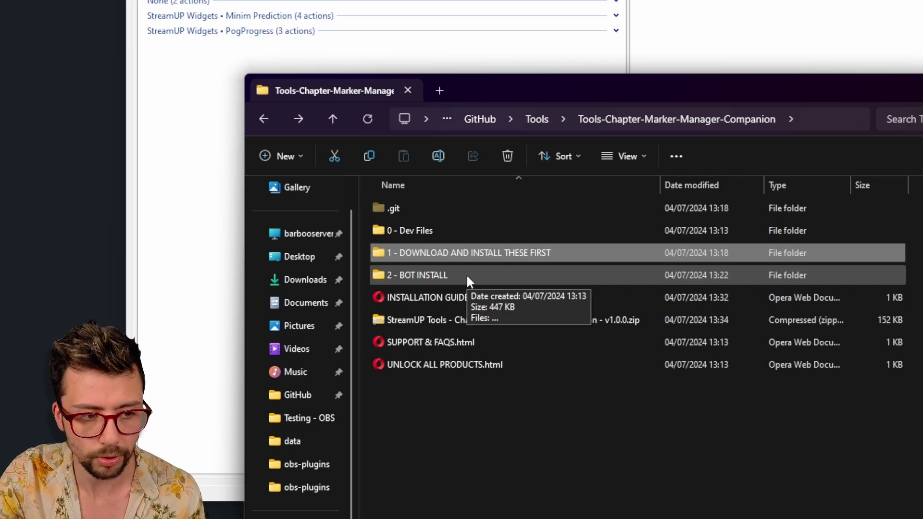
double_click(467, 276)
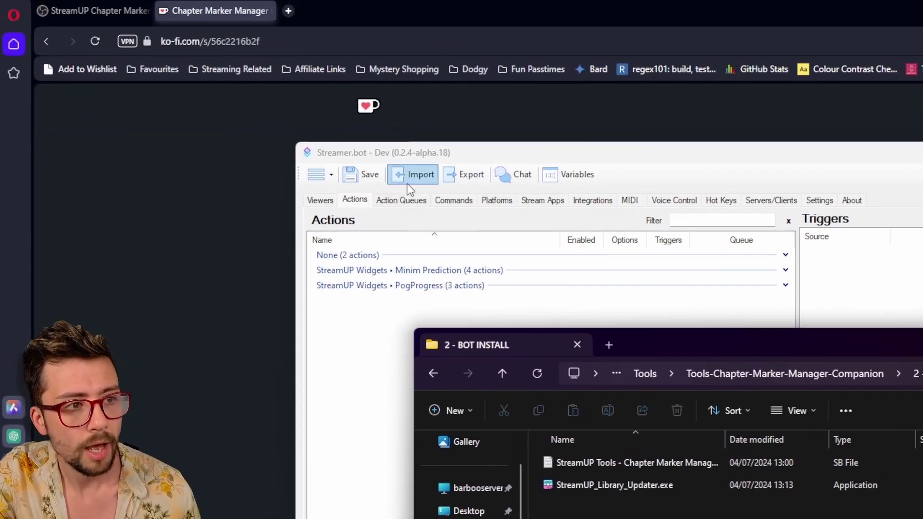
- Start an action import in Streamer.bot and load the StreamUP Tools - Chapter Marker Manager Companion SB file as the import string
click(409, 186)
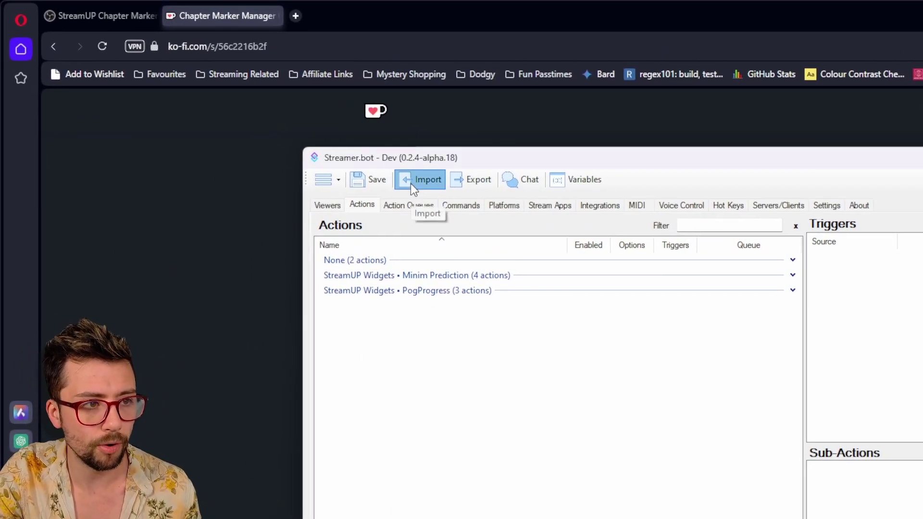
click(409, 186)
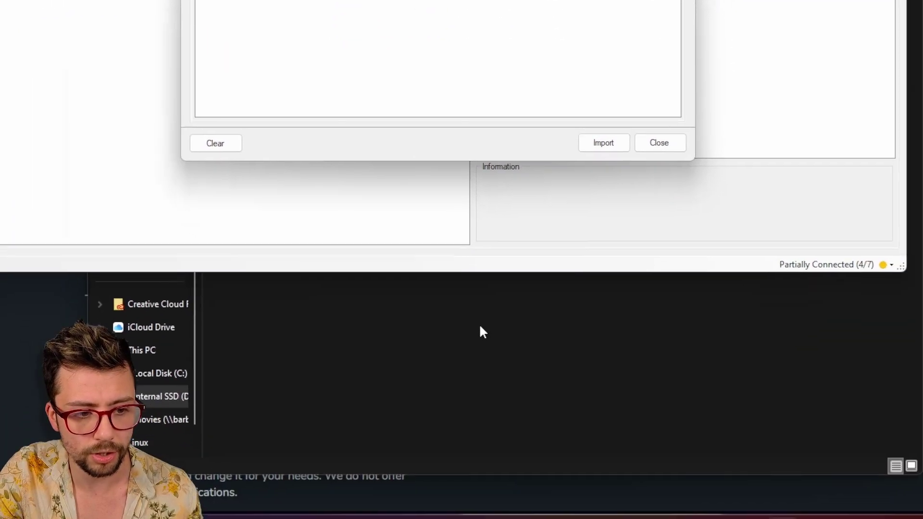
click(480, 329)
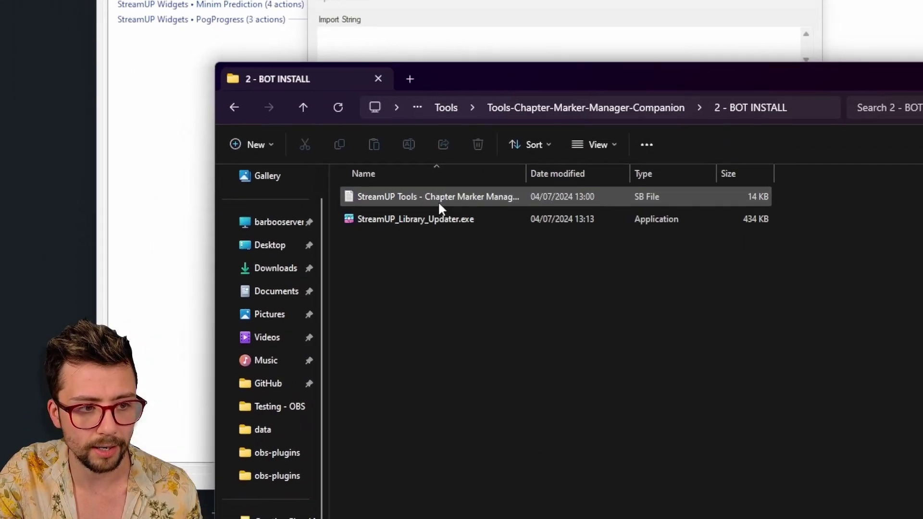
drag(515, 208, 495, 142)
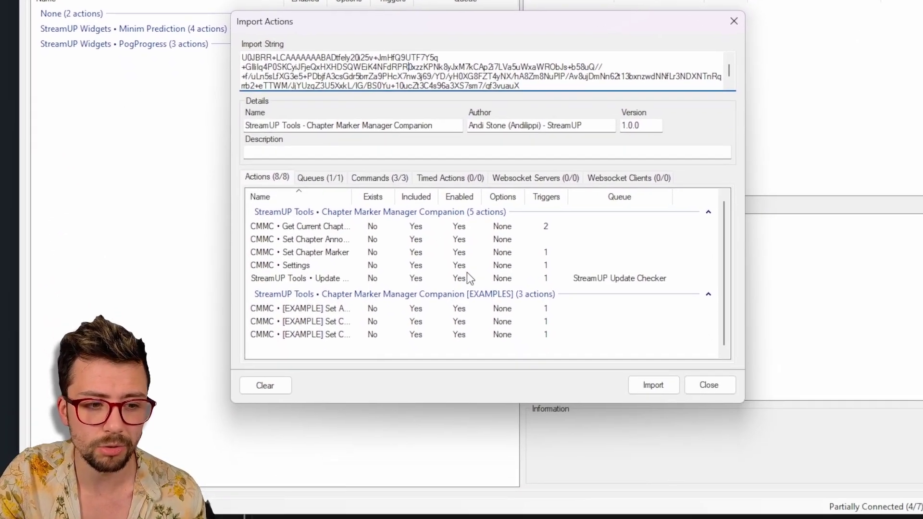
- Copy the entire contents of the Chapter Marker Manager Companion SB file and paste them as the import string
click(459, 308)
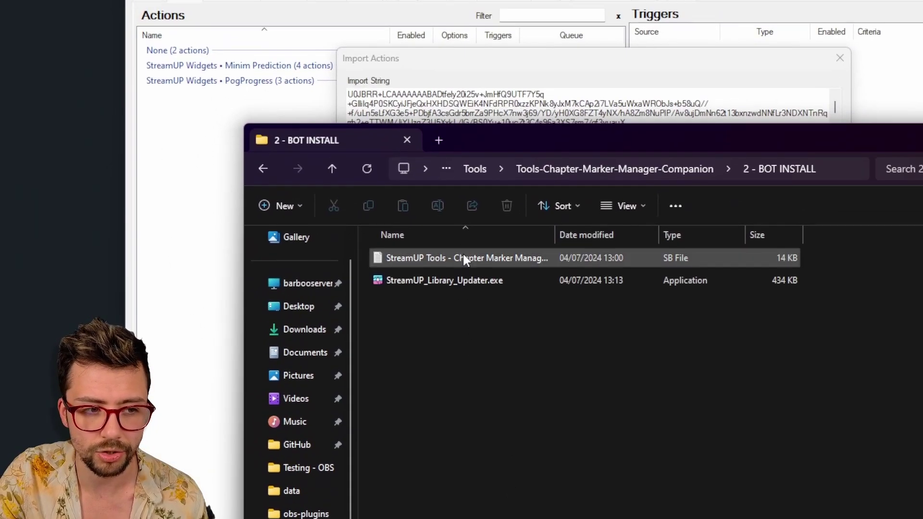
double_click(462, 262)
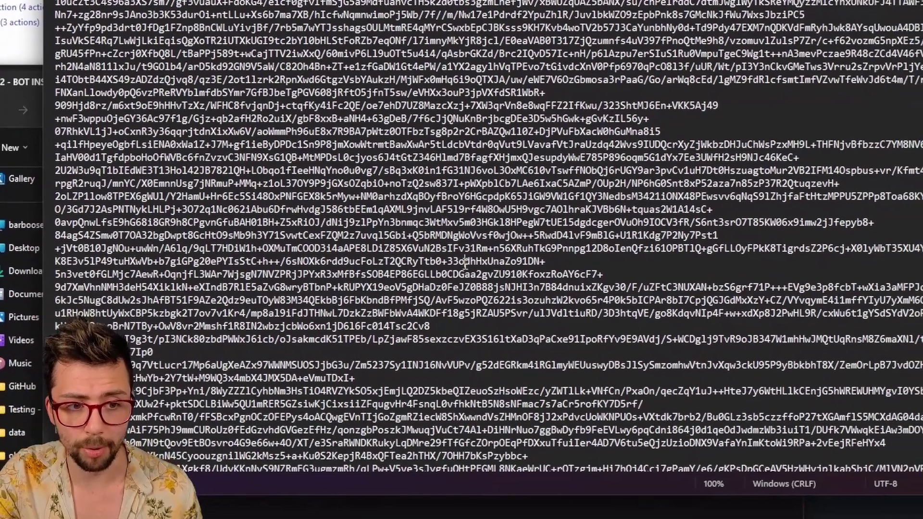
key(ctrl+a)
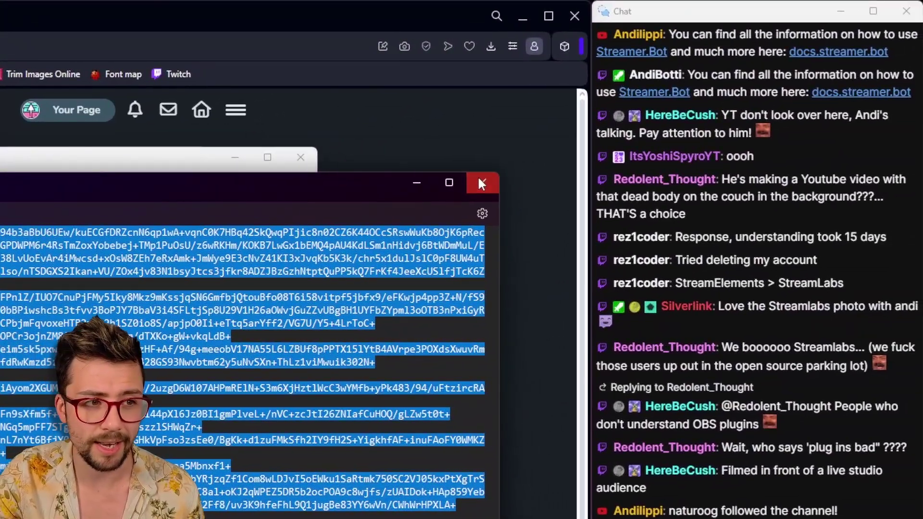
click(481, 183)
click(316, 240)
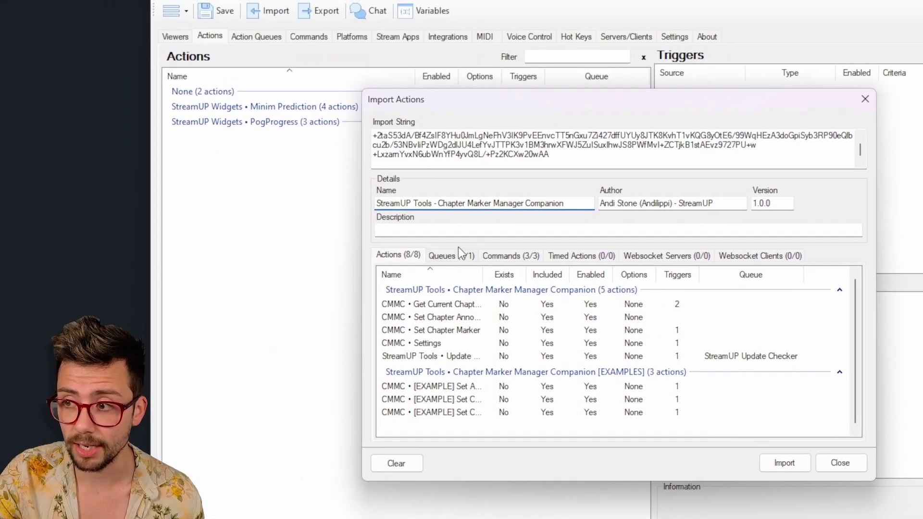
- Check the commands and actions in the package and import it, overwriting the existing commands and acknowledging the disabled-commands notice
click(391, 212)
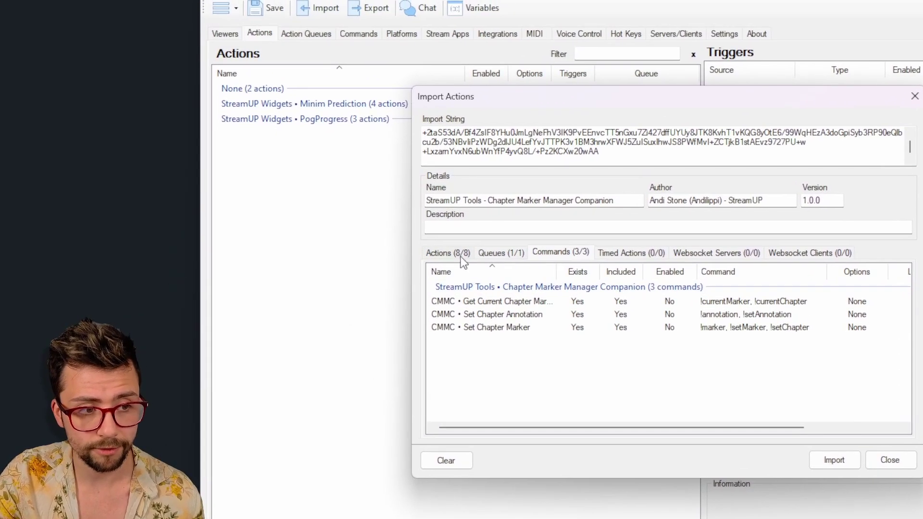
click(463, 262)
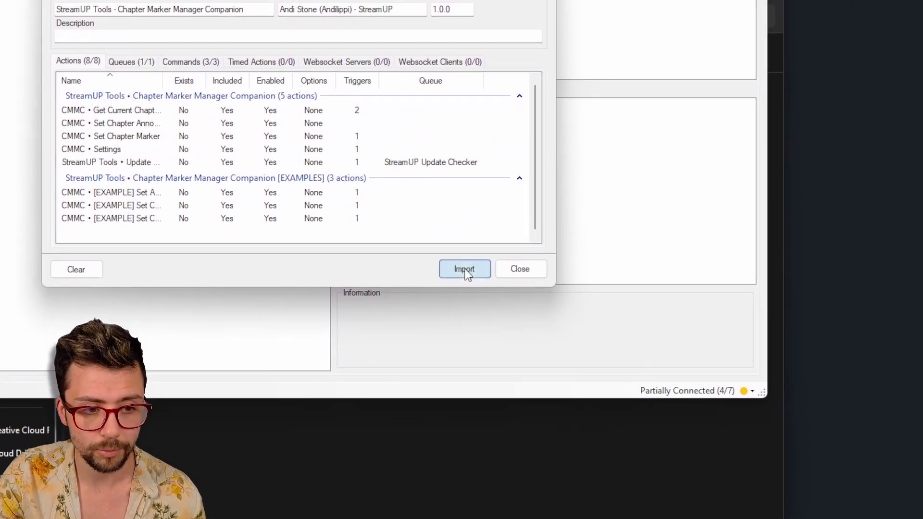
click(536, 330)
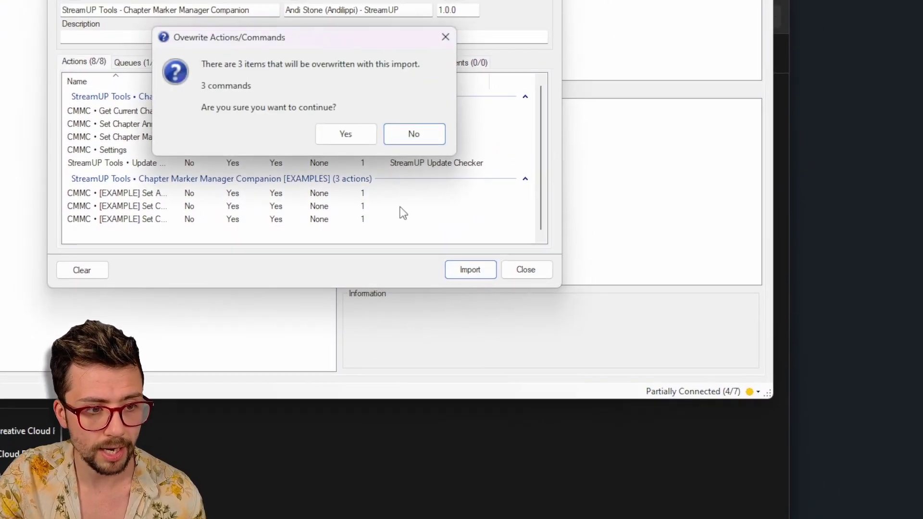
click(459, 262)
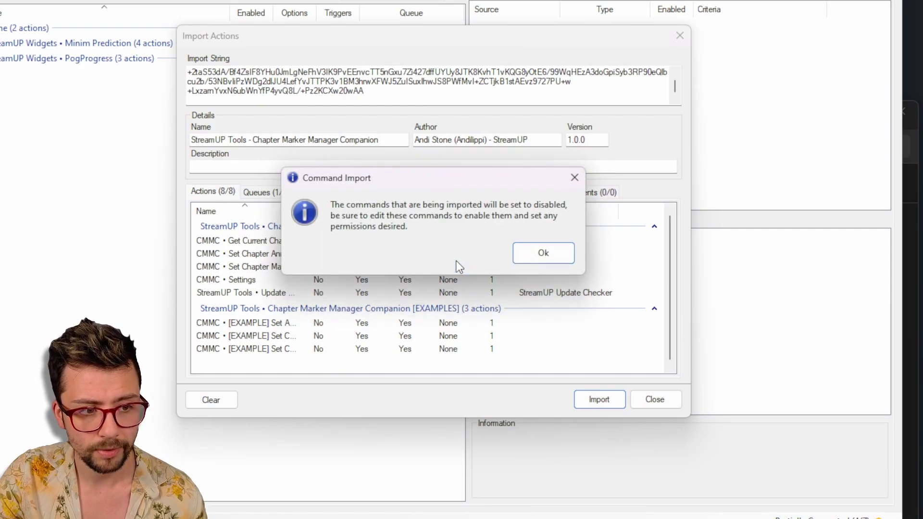
click(528, 249)
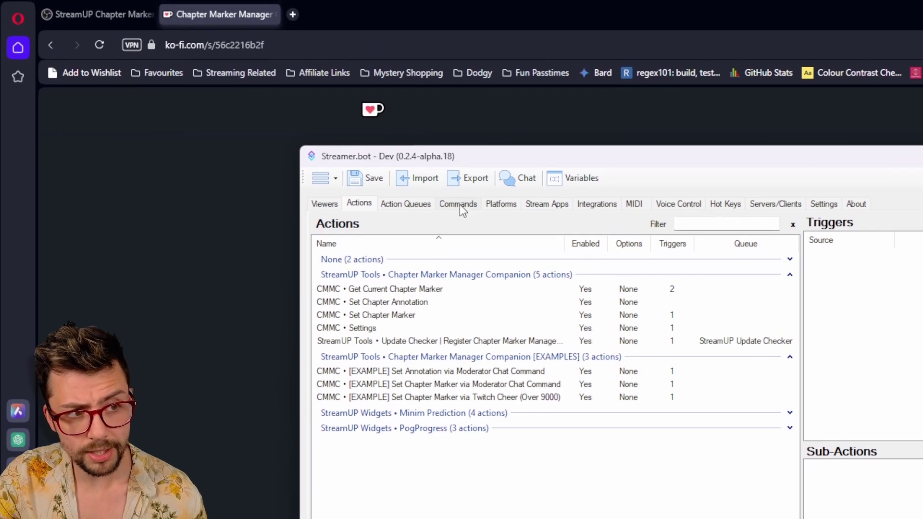
- Enable all commands in the StreamUP Tools • Chapter Marker Manager Companion group
click(461, 206)
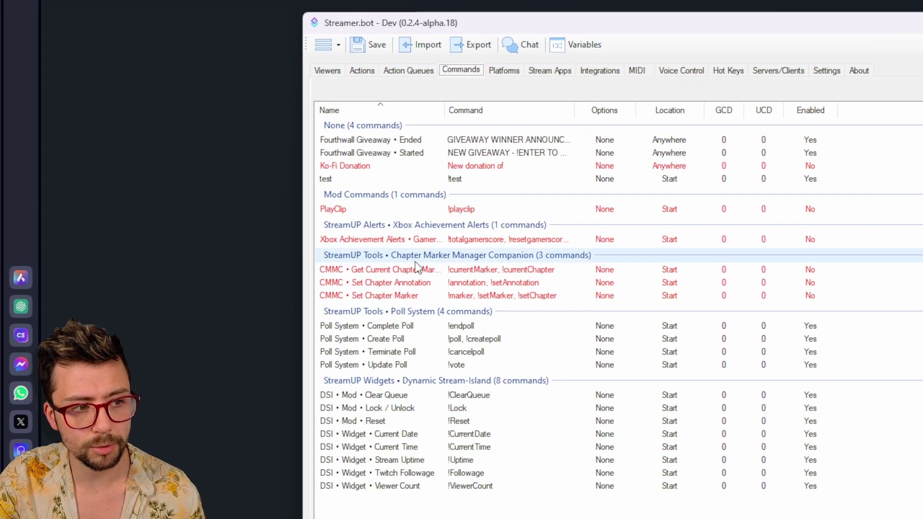
click(468, 270)
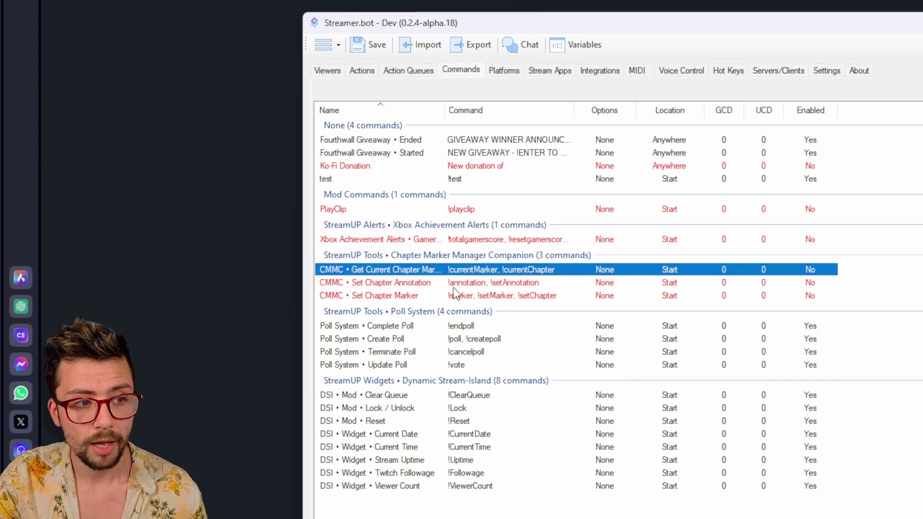
click(454, 296)
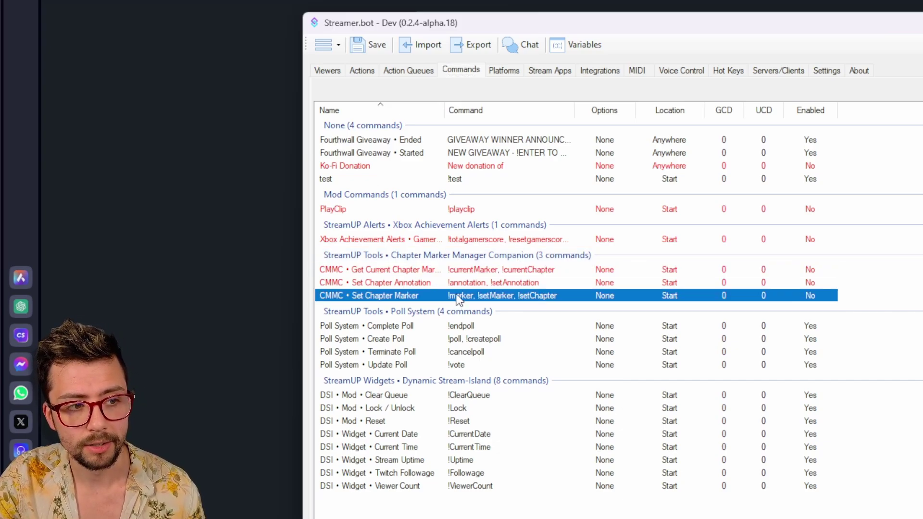
right_click(478, 255)
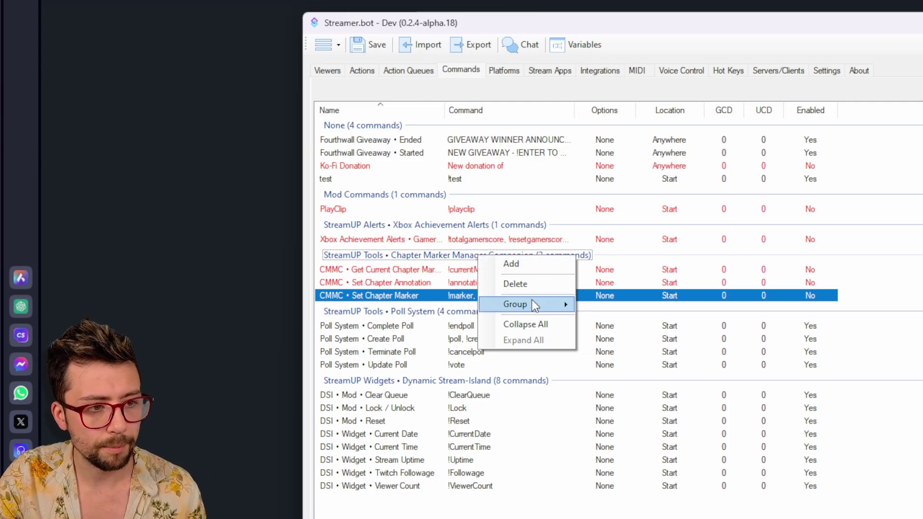
mouse_move(532, 303)
click(615, 323)
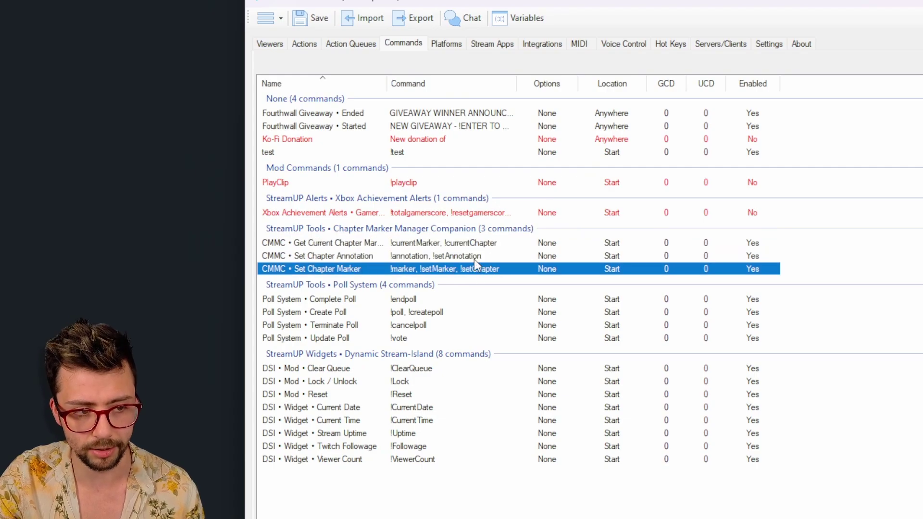
- Go over the three companion commands and inspect the sources and group permissions of CMMC • Get Current Chapter Marker
click(471, 242)
click(472, 256)
click(472, 268)
click(472, 258)
click(469, 245)
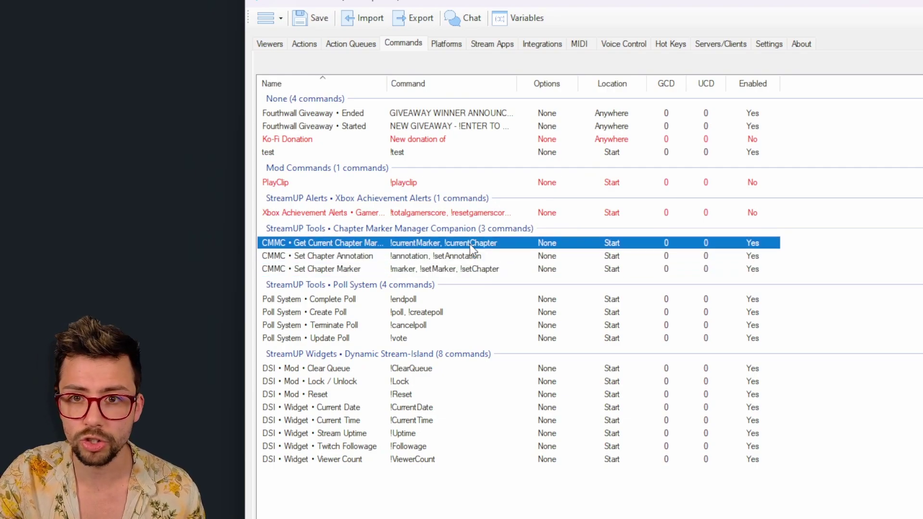
double_click(419, 243)
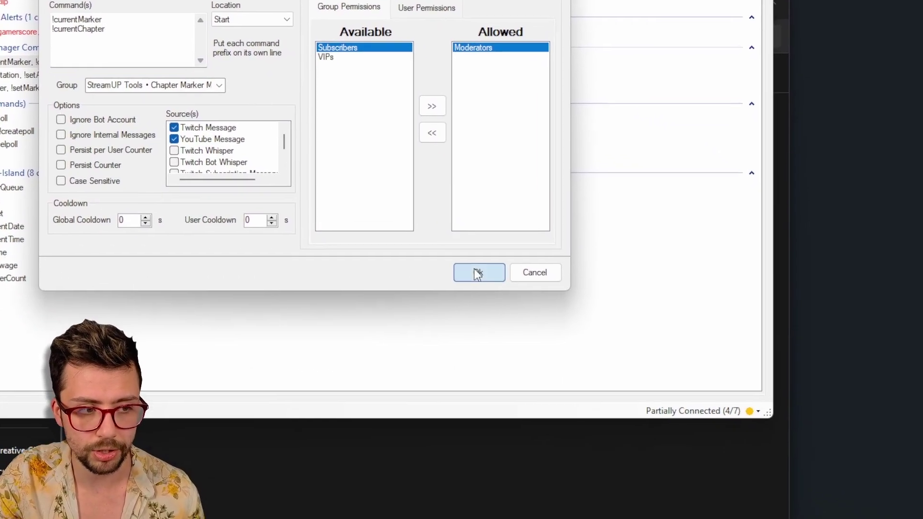
click(685, 395)
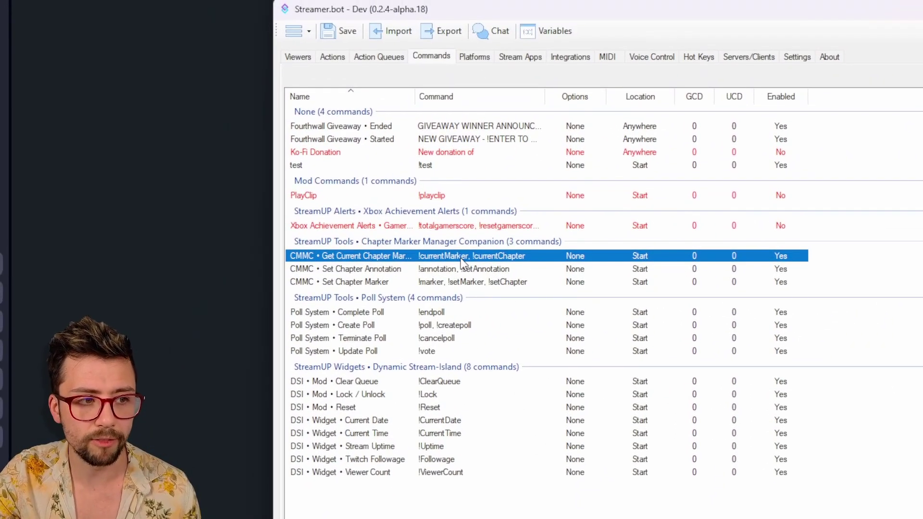
- Look over the chat triggers of the Set Chapter Annotation and Set Chapter Marker commands
click(461, 269)
click(455, 280)
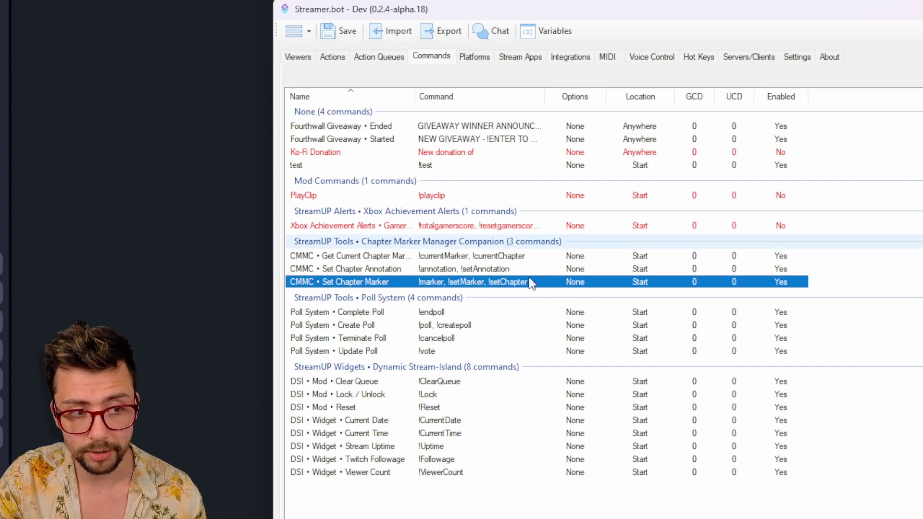
click(515, 257)
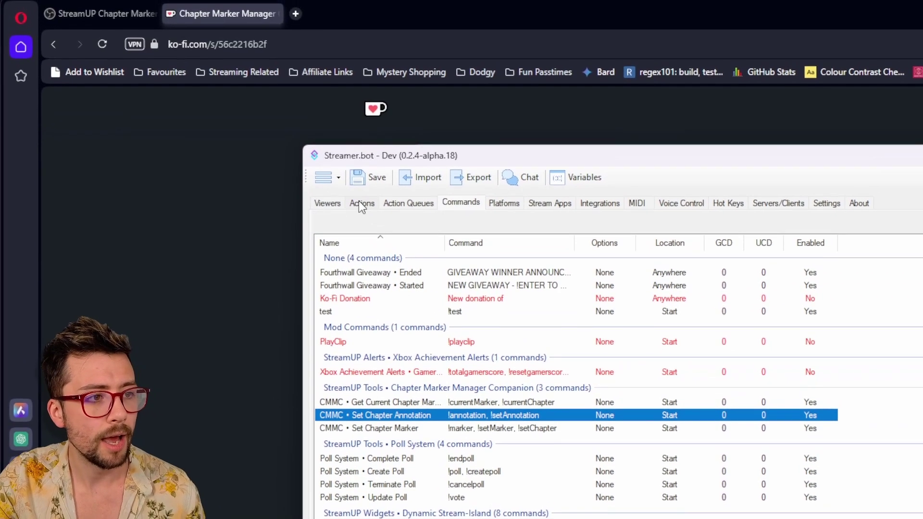
- Open the companion's settings window by running the test trigger of the CMMC • Settings action
click(332, 56)
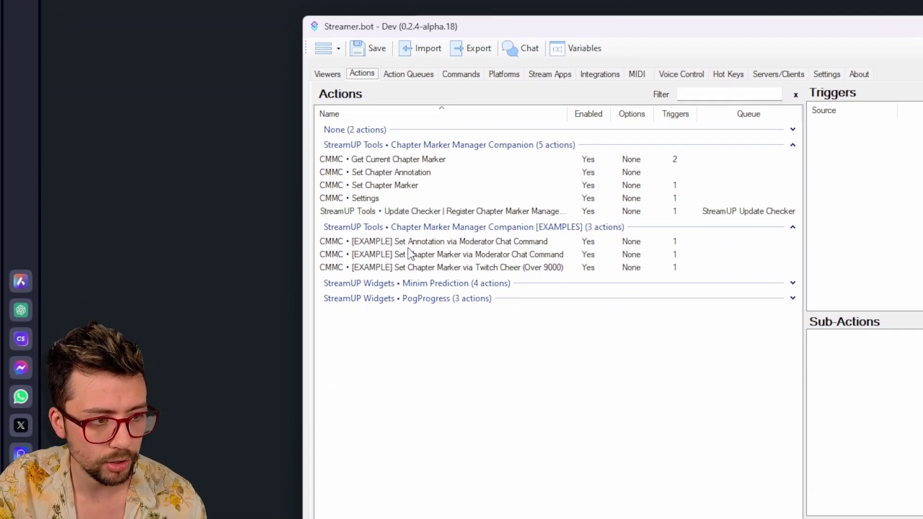
click(391, 239)
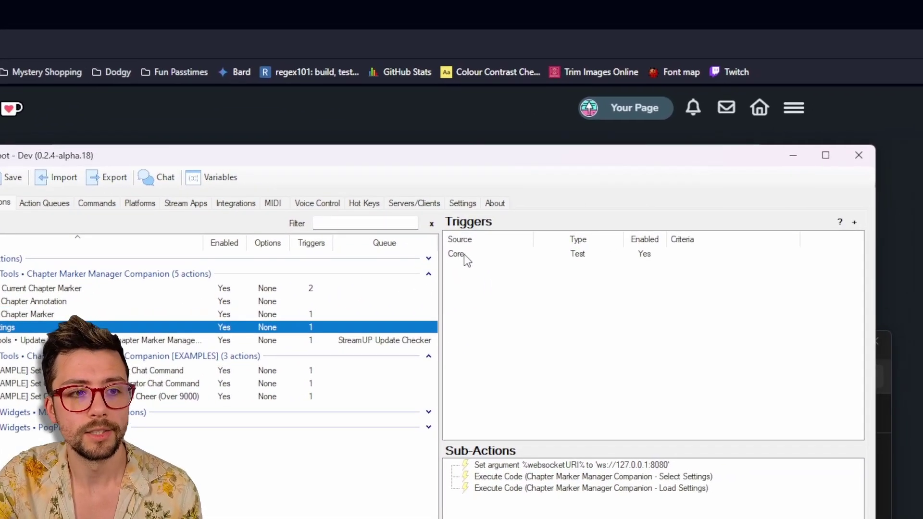
right_click(818, 195)
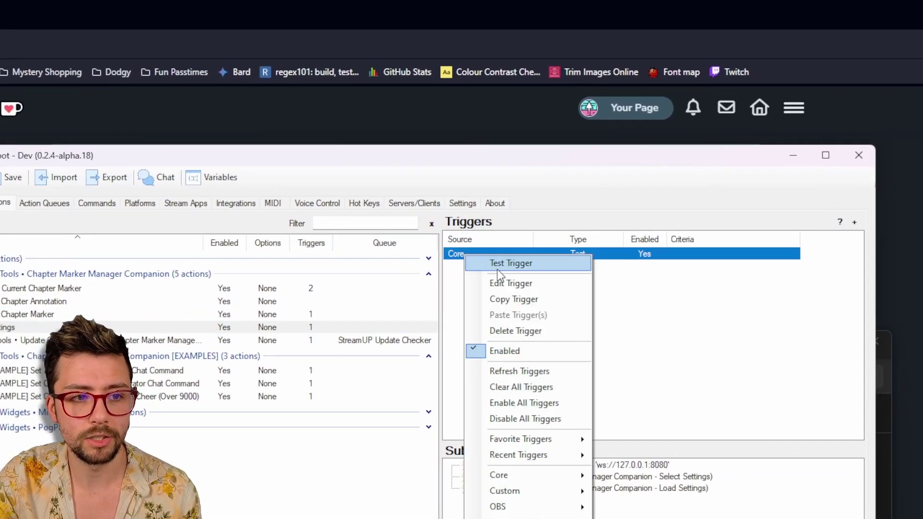
click(540, 266)
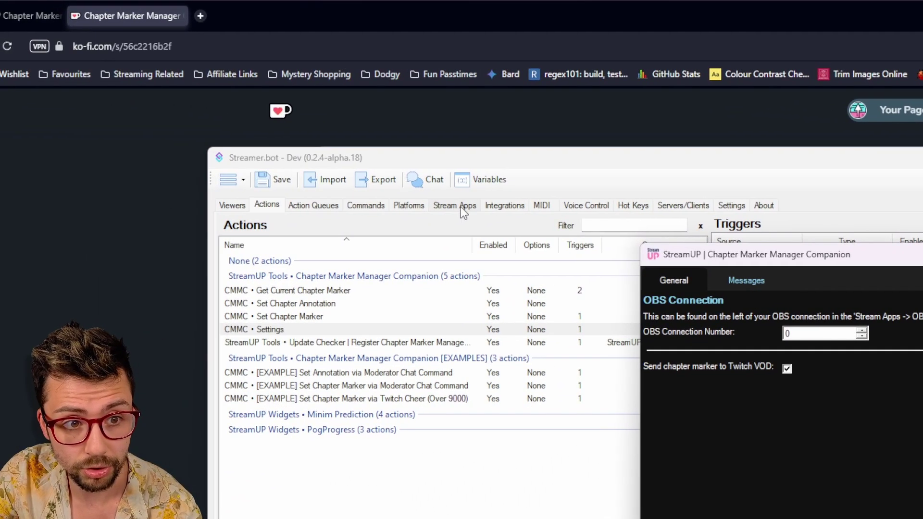
- Look up the connection number of the connected OBS instance among the stream apps and bring the companion settings window back into view
click(463, 207)
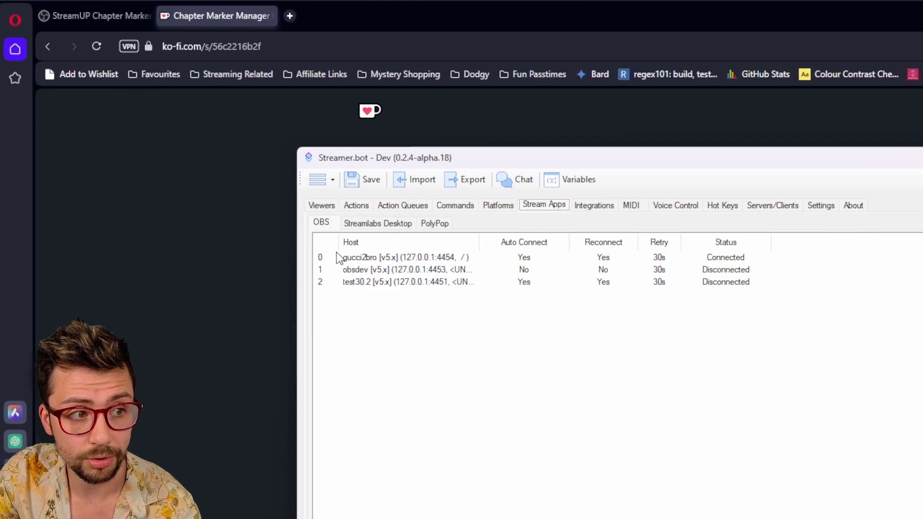
click(339, 258)
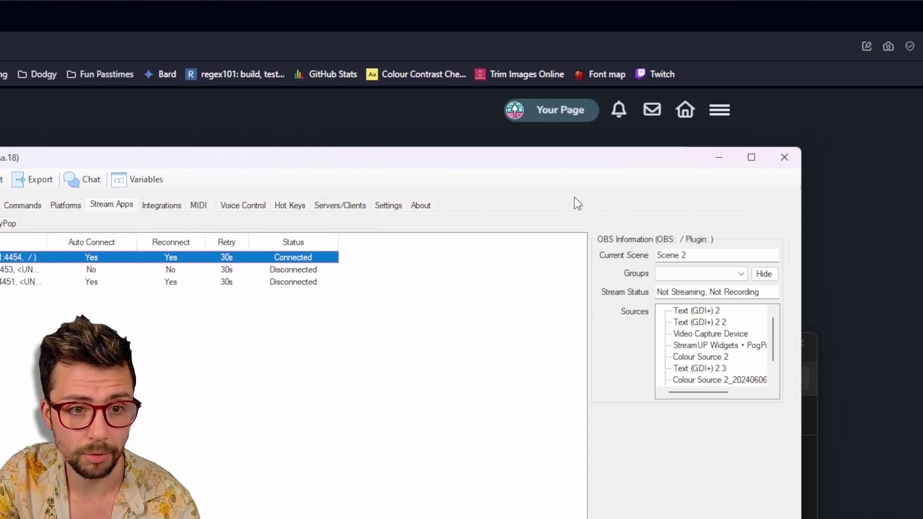
drag(921, 166, 806, 246)
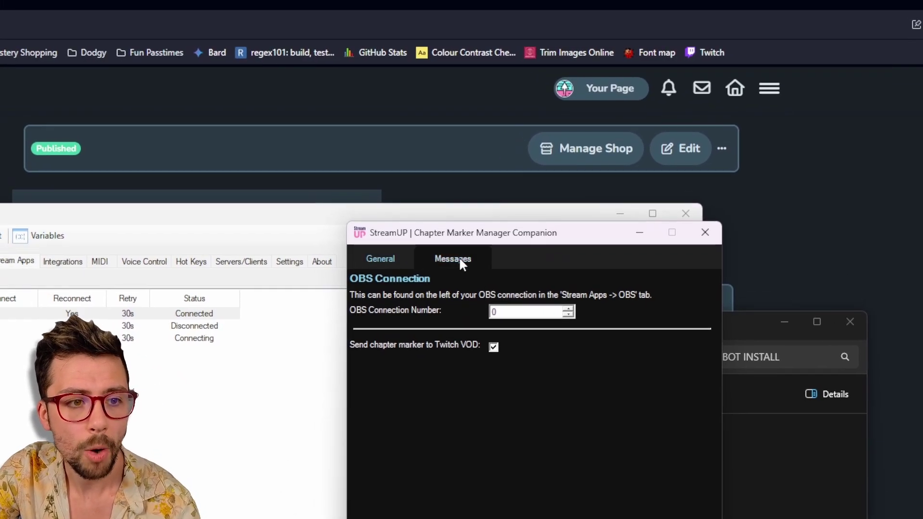
- Go over the companion's message settings, including default chapter name, default source and chat message templates, and save the settings
click(419, 173)
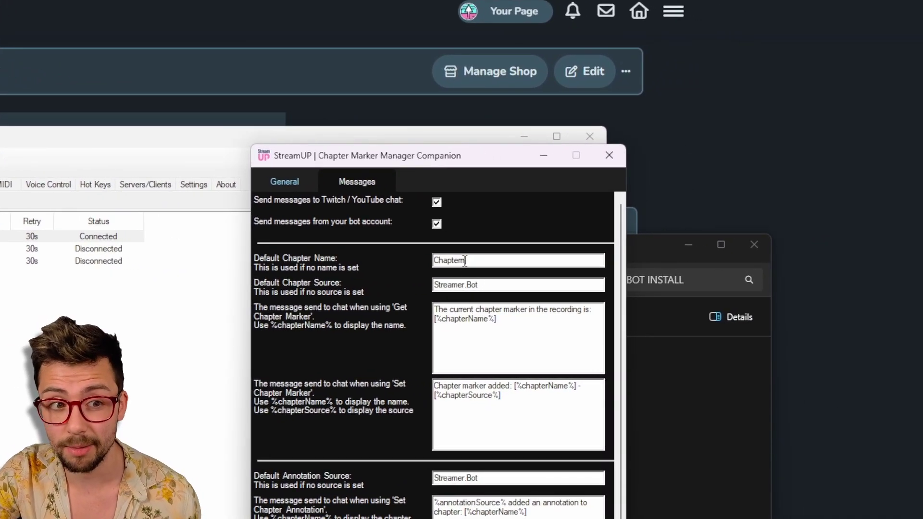
double_click(465, 260)
double_click(469, 262)
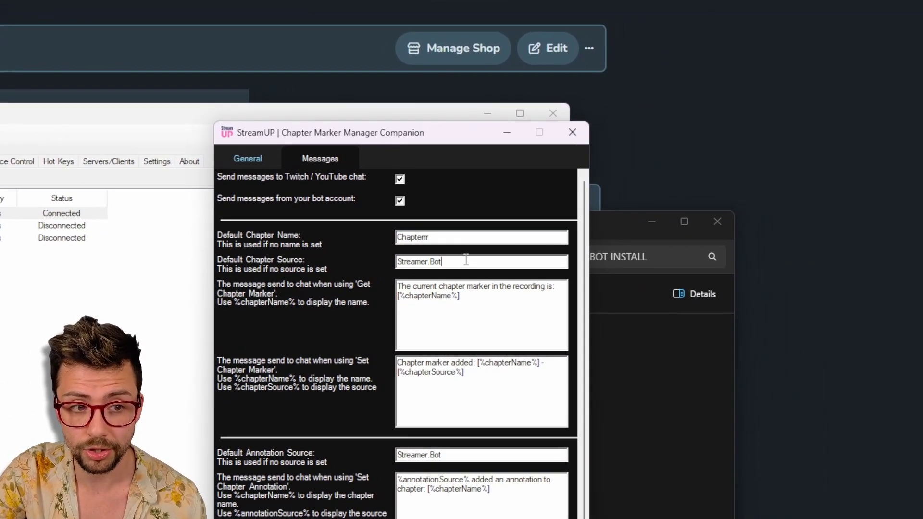
click(638, 248)
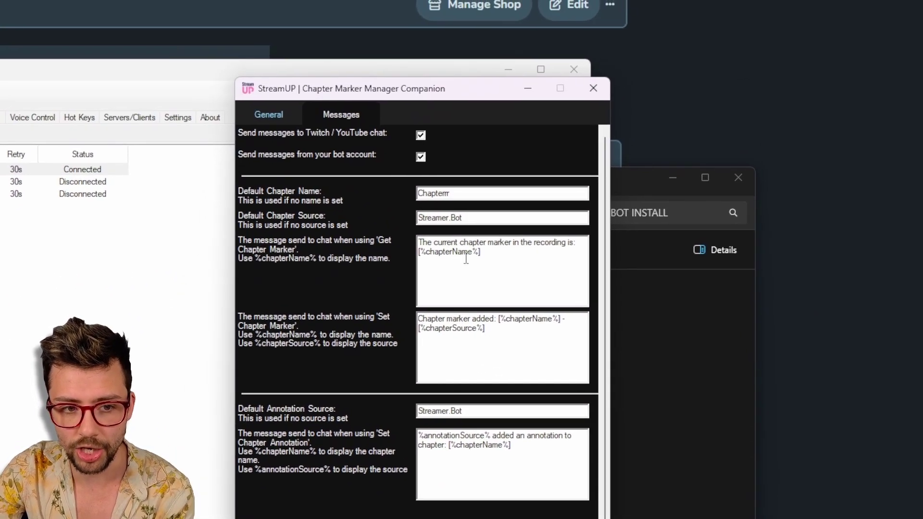
drag(496, 254, 453, 230)
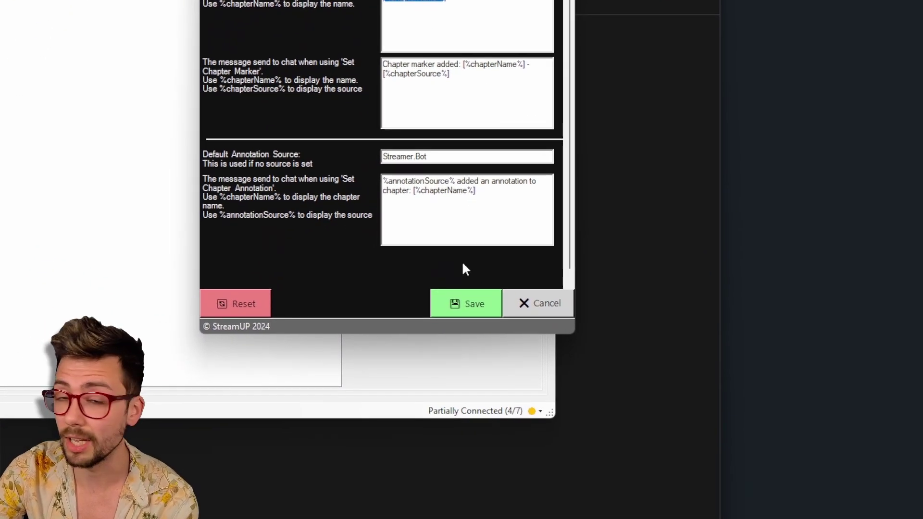
click(472, 306)
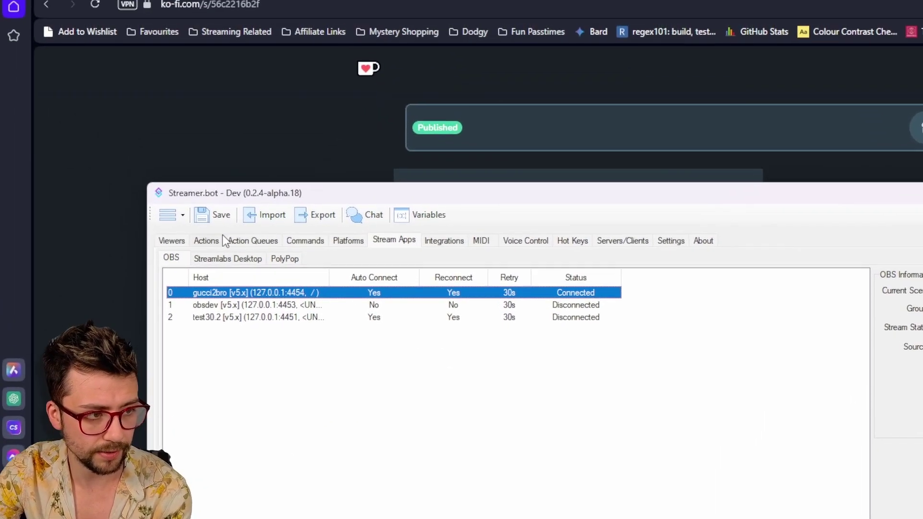
- Look over the Get Current Chapter Marker, Set Chapter Annotation and Set Chapter Marker actions, including the %chapterName% and %chapterSource% argument notes
click(208, 241)
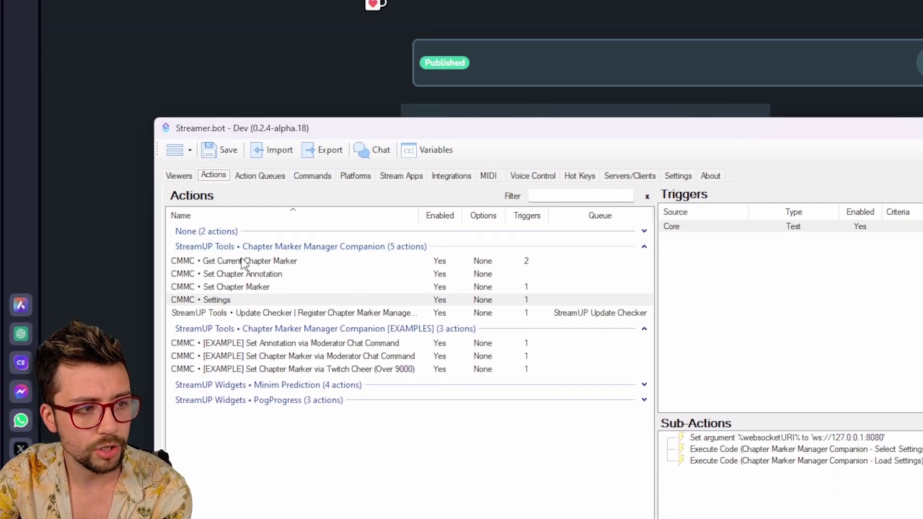
click(243, 262)
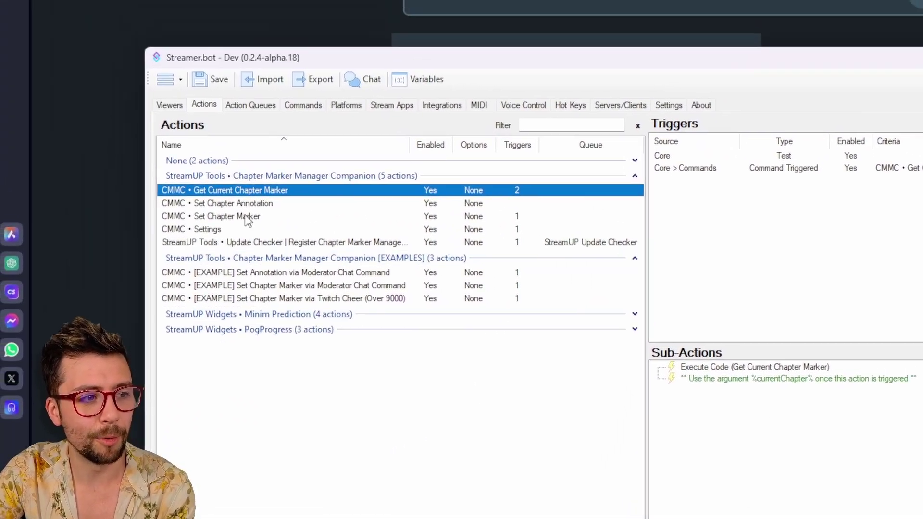
click(10, 83)
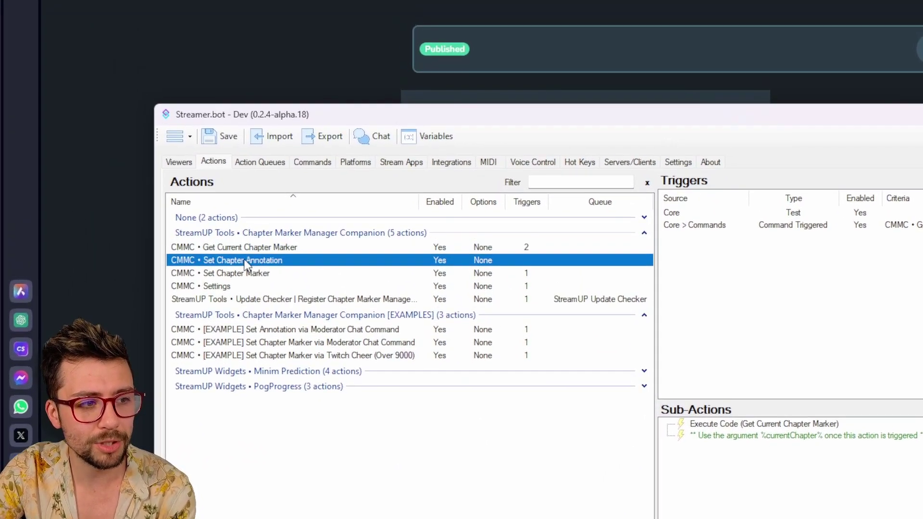
click(250, 264)
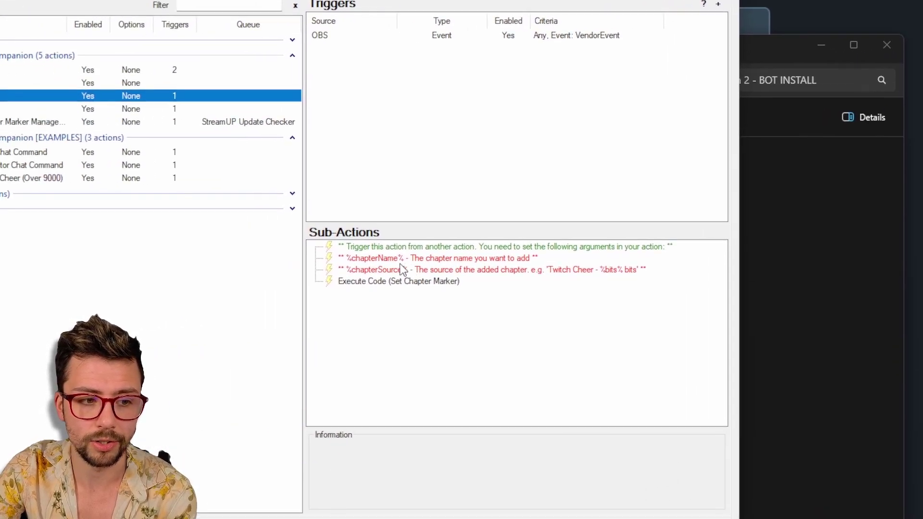
click(460, 257)
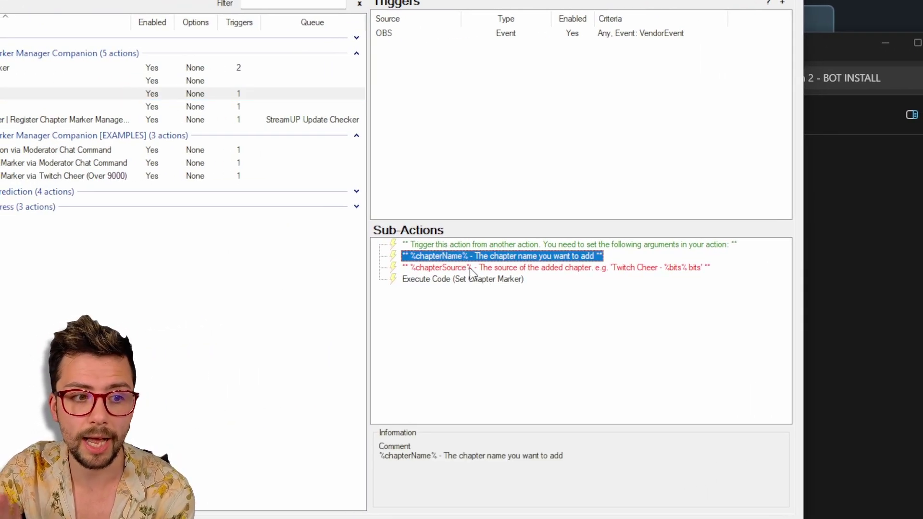
click(469, 267)
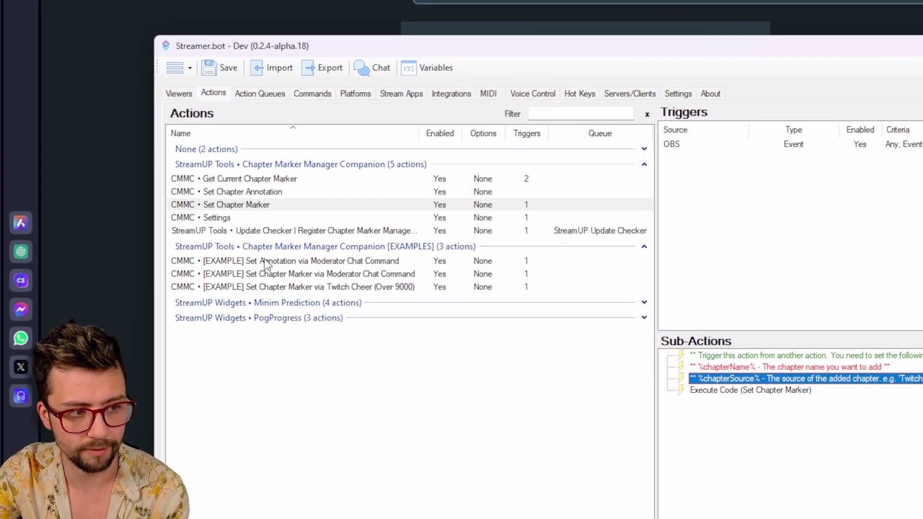
- Inspect the trigger and sub-actions of the example action Set Chapter Marker via Moderator Chat Command
click(284, 270)
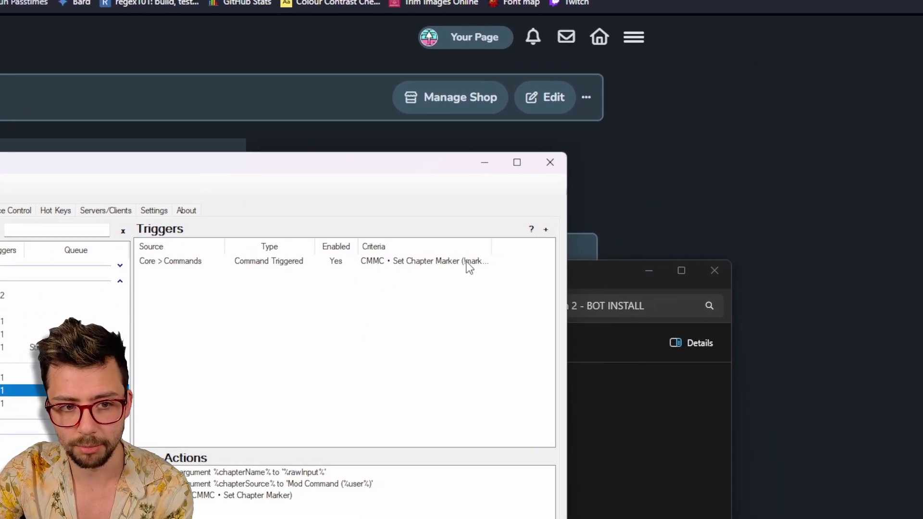
click(468, 267)
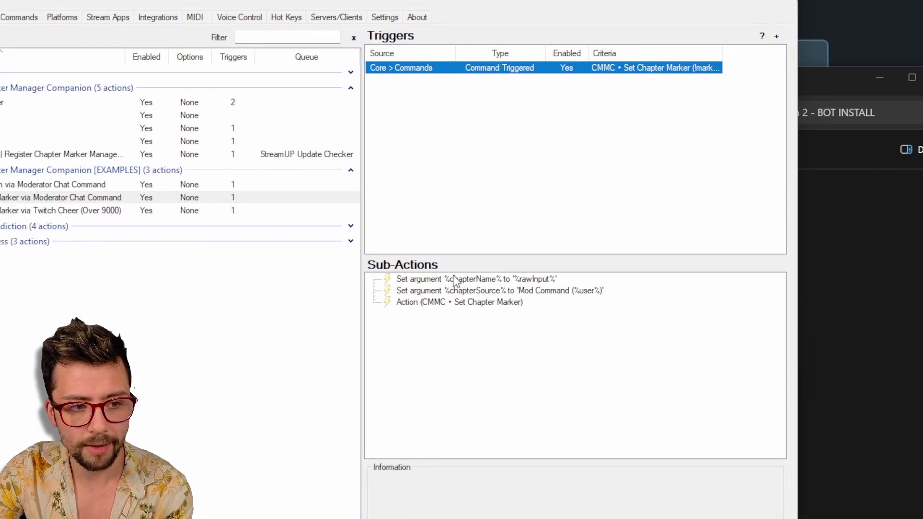
click(347, 469)
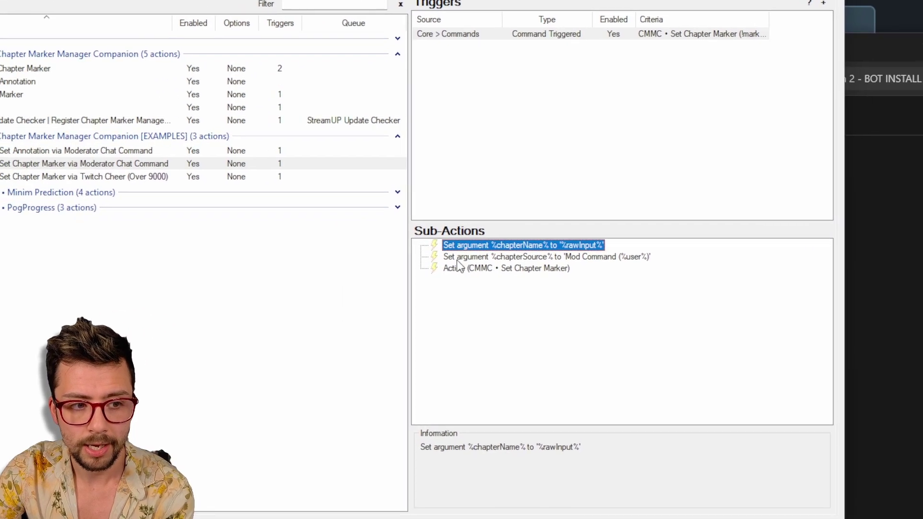
click(342, 274)
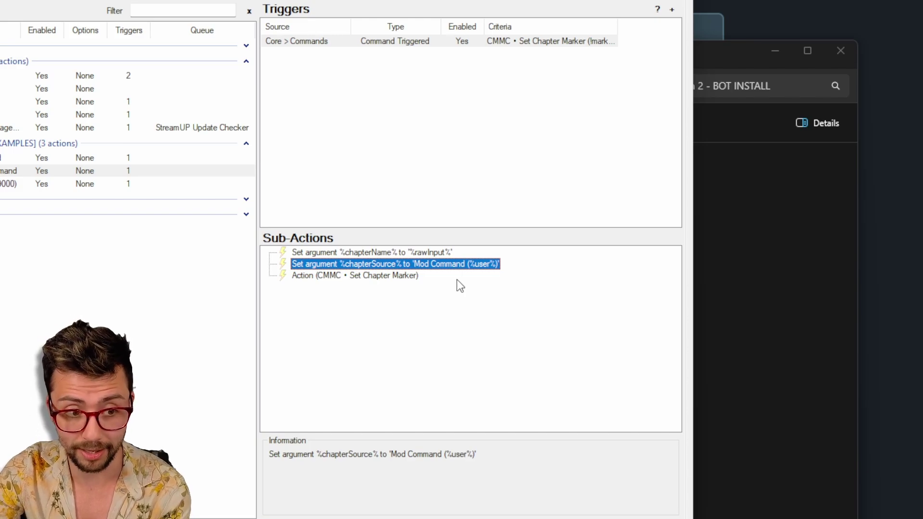
click(312, 276)
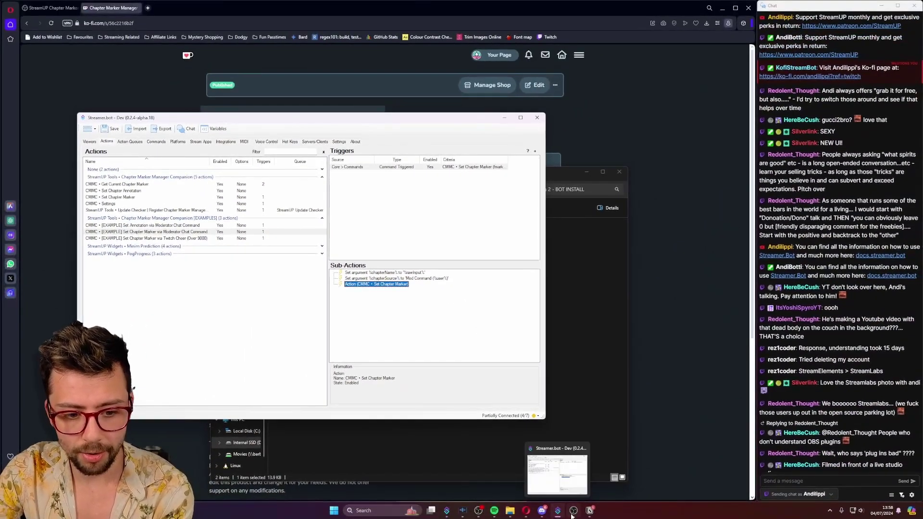
- Switch to OBS, start recording and check the Previous Chapters list for the marker added by chat command
click(573, 511)
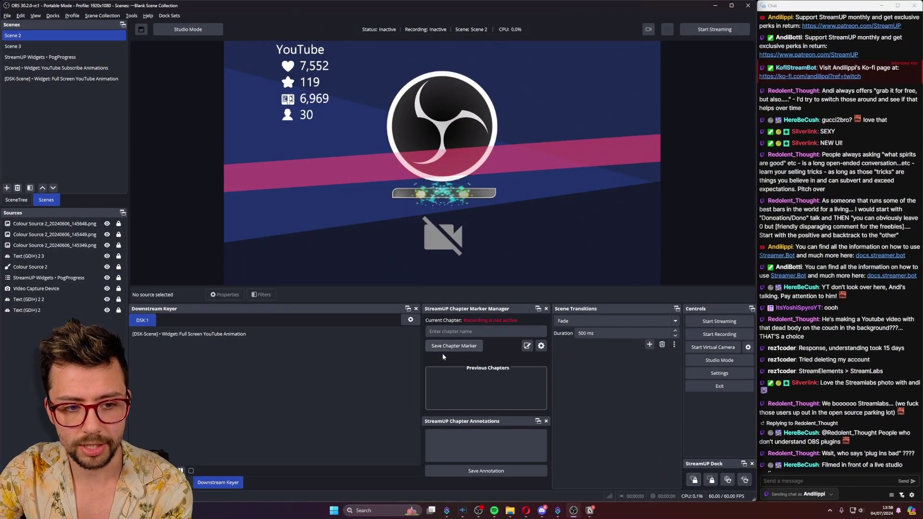
click(719, 335)
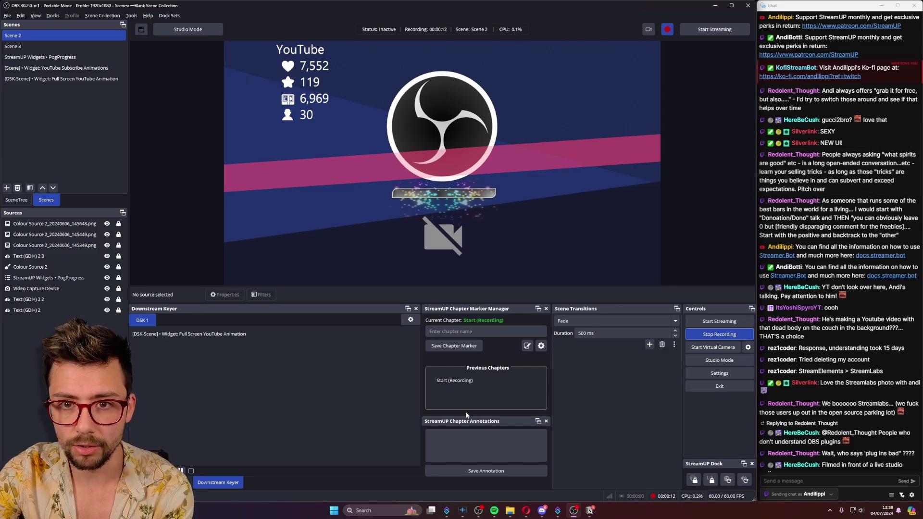
click(558, 511)
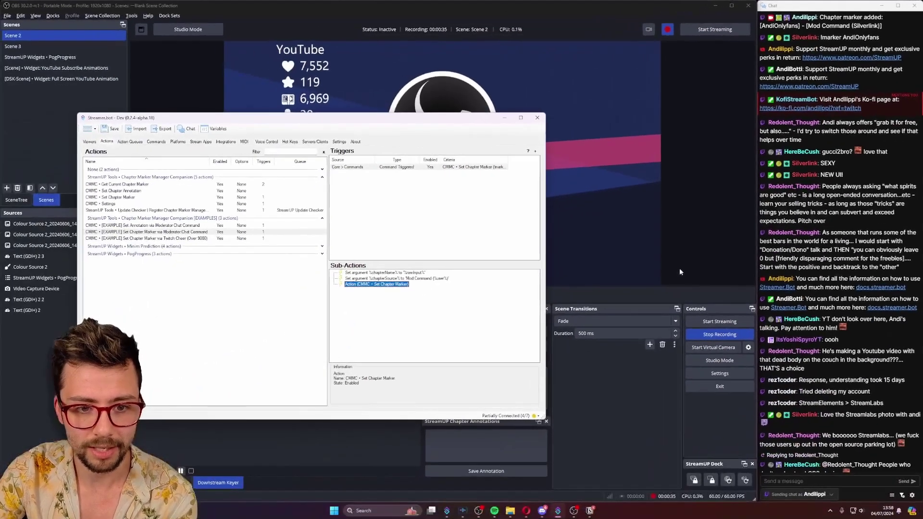
click(612, 386)
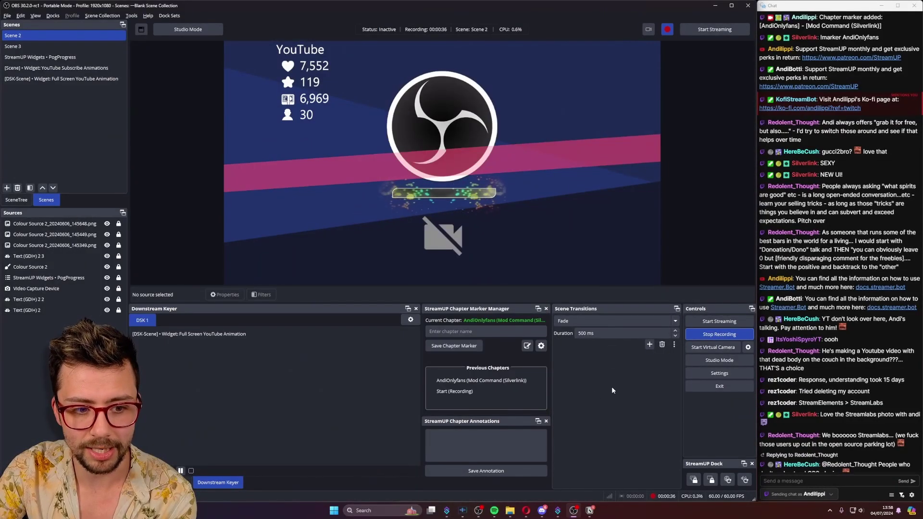
click(471, 381)
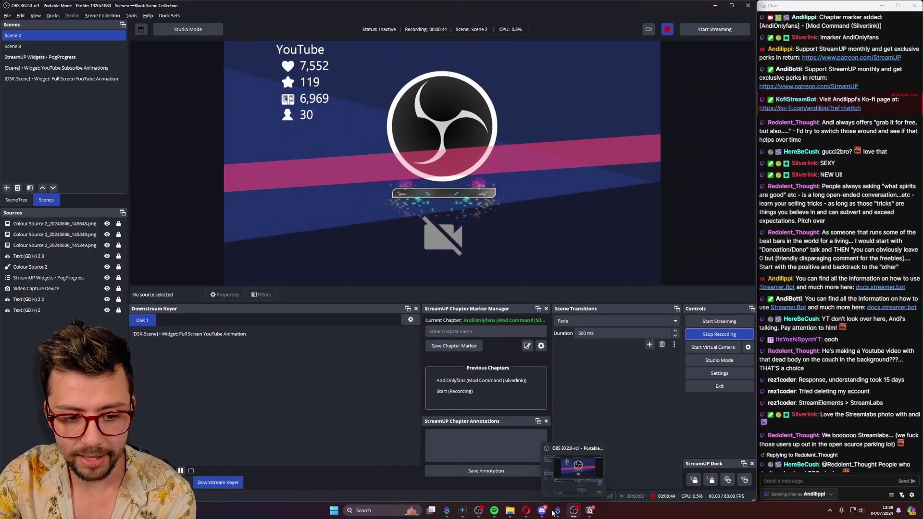
- Switch to the Twitch Highlighter browser window and reload the page of the current stream's video
mouse_move(560, 515)
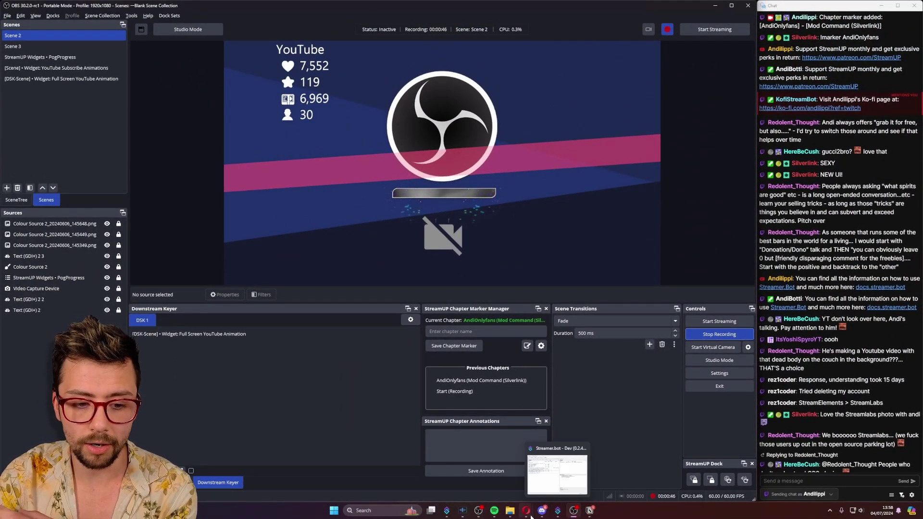
mouse_move(526, 511)
mouse_move(570, 478)
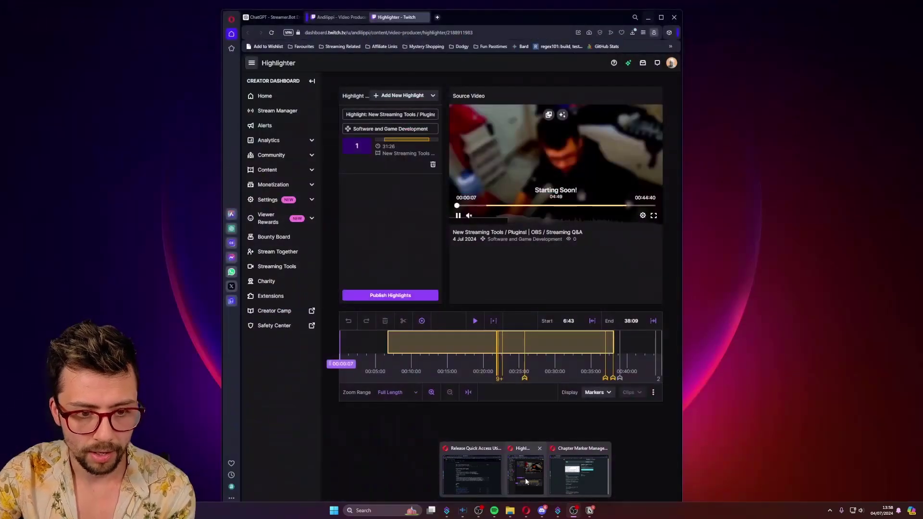
click(526, 478)
click(481, 32)
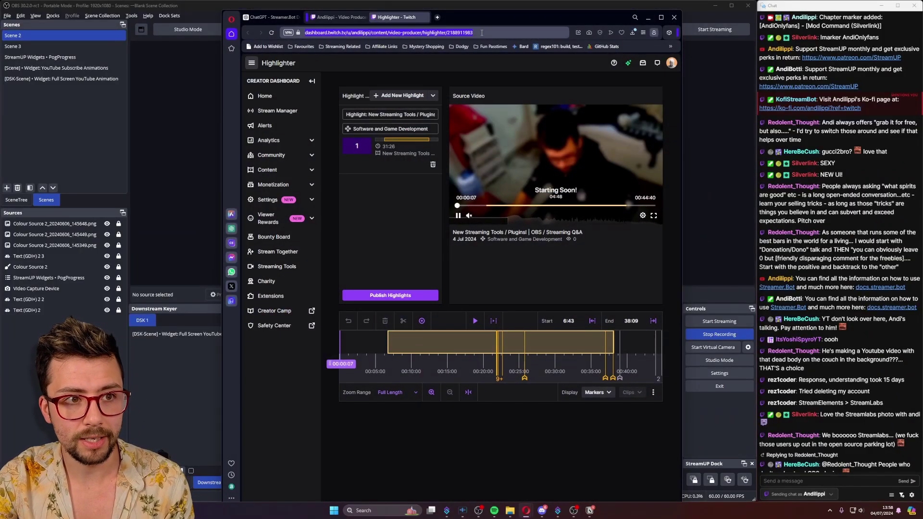
click(481, 32)
key(Return)
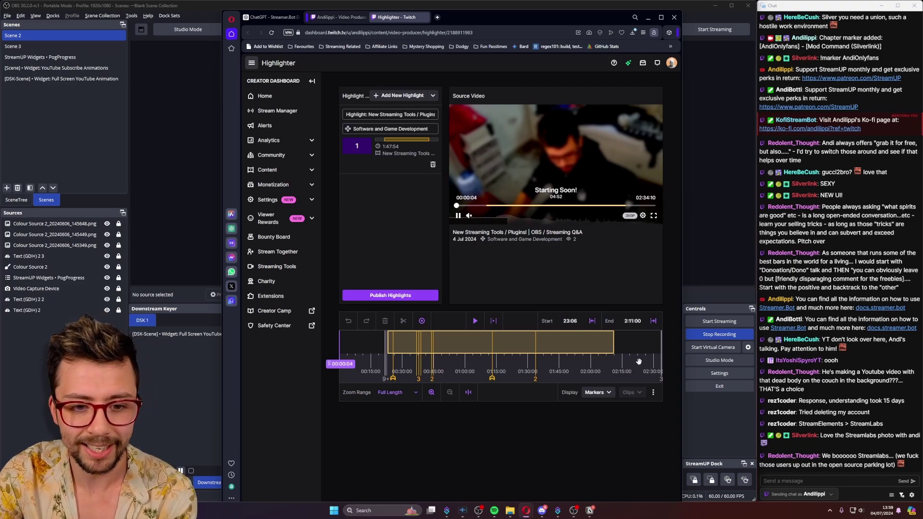
- Widen the browser window and view the newest chapter markers at the end of the Highlighter timeline
mouse_move(662, 382)
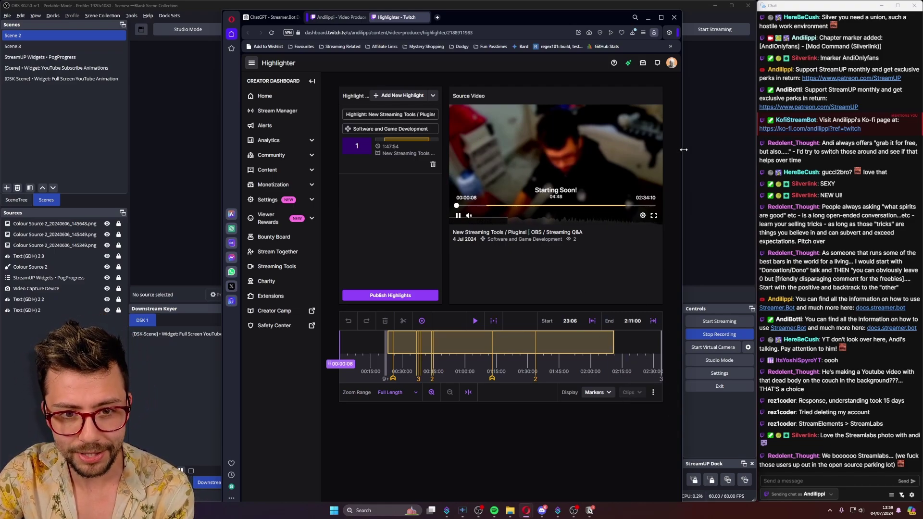
drag(681, 146, 821, 146)
mouse_move(801, 381)
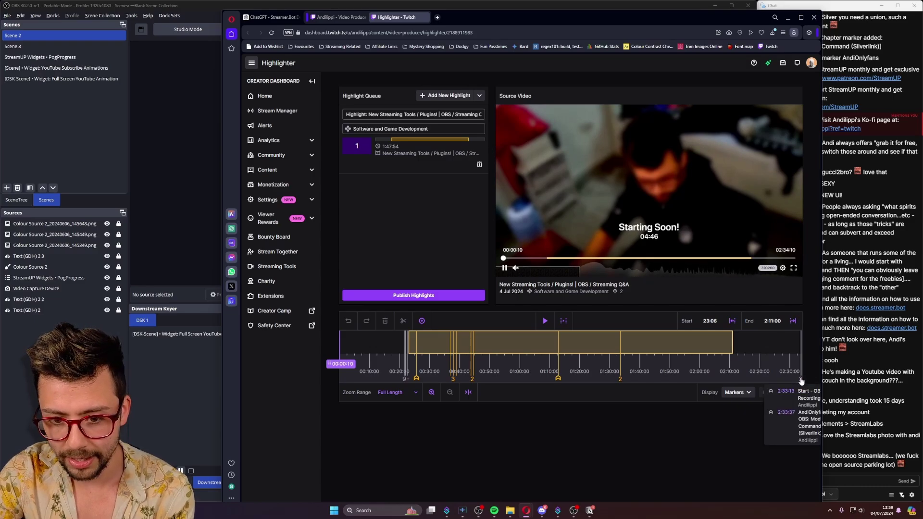
click(801, 380)
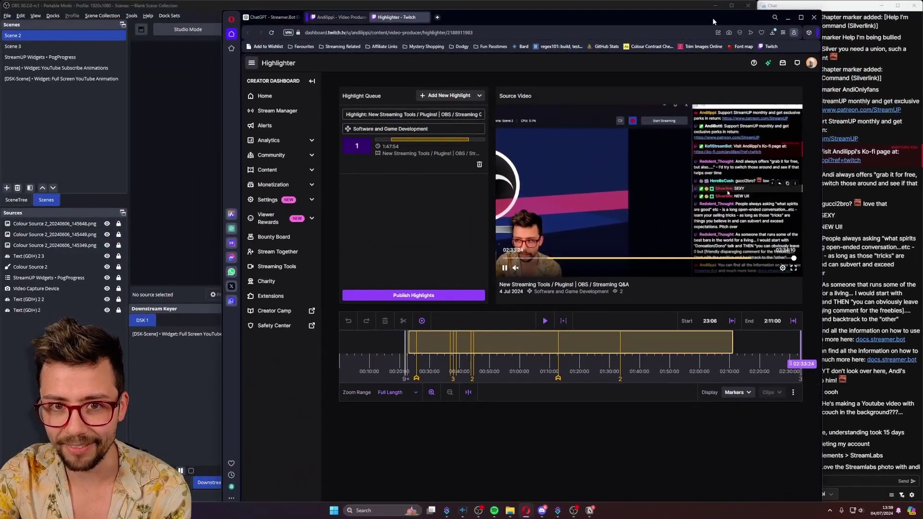
- Move the browser window clear of the chat window and reload the Highlighter page again, accepting the loss of unsaved changes
drag(712, 19, 578, 70)
mouse_move(829, 34)
mouse_down()
mouse_move(865, 39)
mouse_move(852, 49)
mouse_up()
click(852, 50)
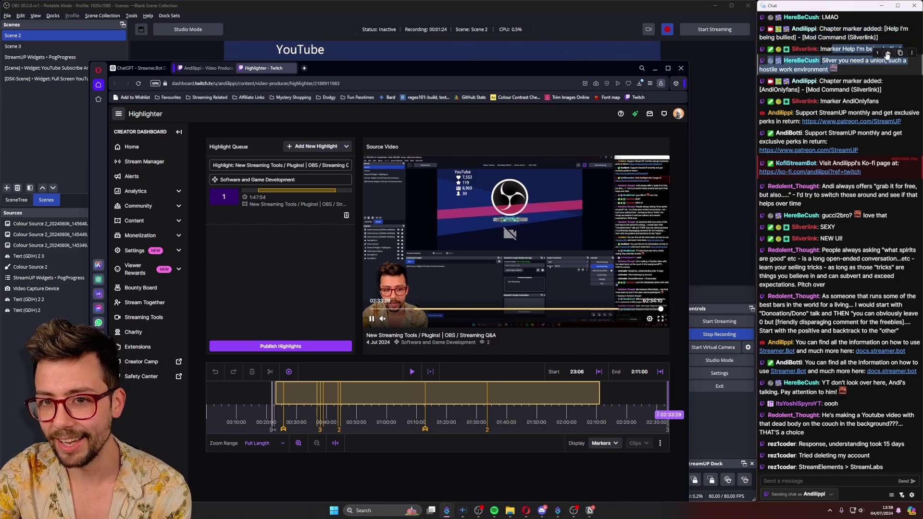
drag(594, 71, 602, 15)
click(560, 34)
key(Return)
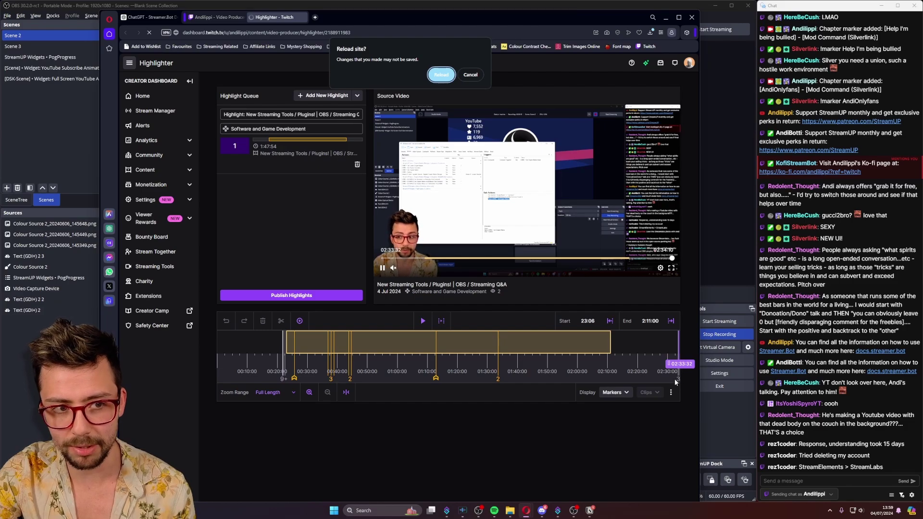
click(443, 74)
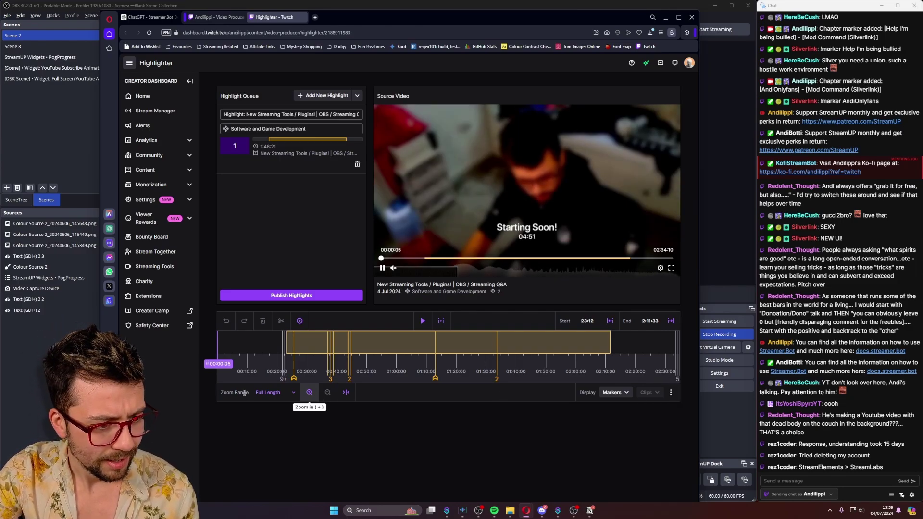
- Set the Highlighter timeline's zoom range to 1 hour and examine the newest markers at its end
click(269, 392)
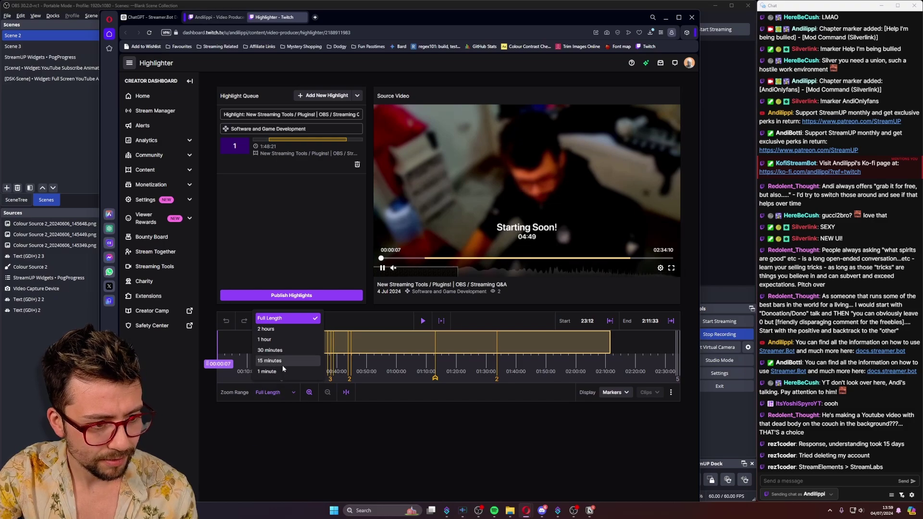
click(279, 340)
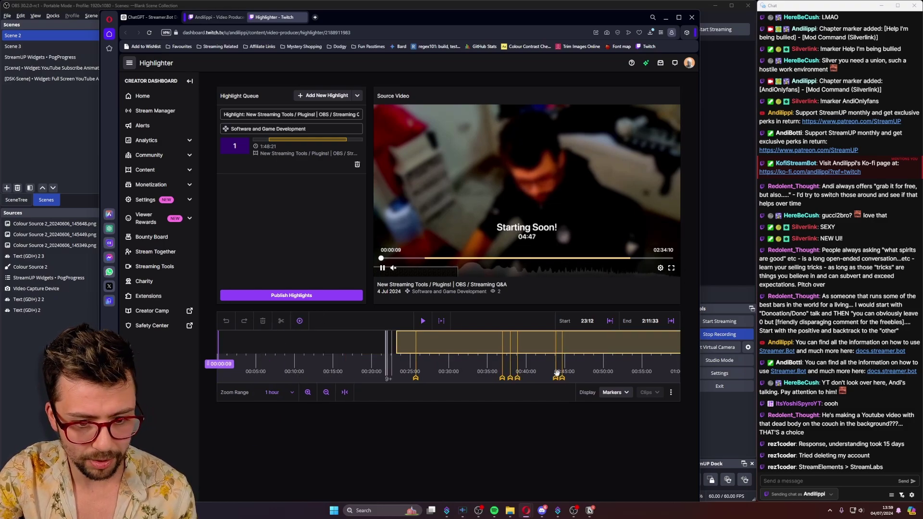
scroll(504, 362, down, 10)
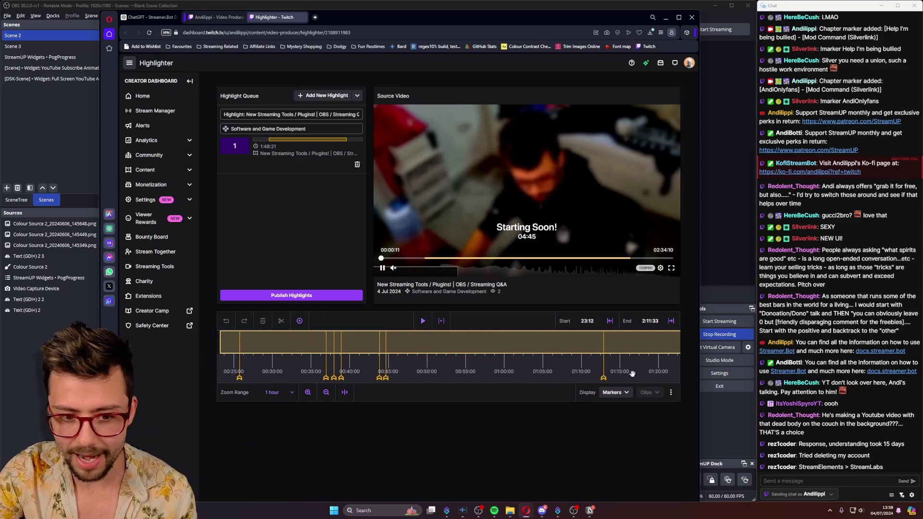
scroll(445, 360, down, 5)
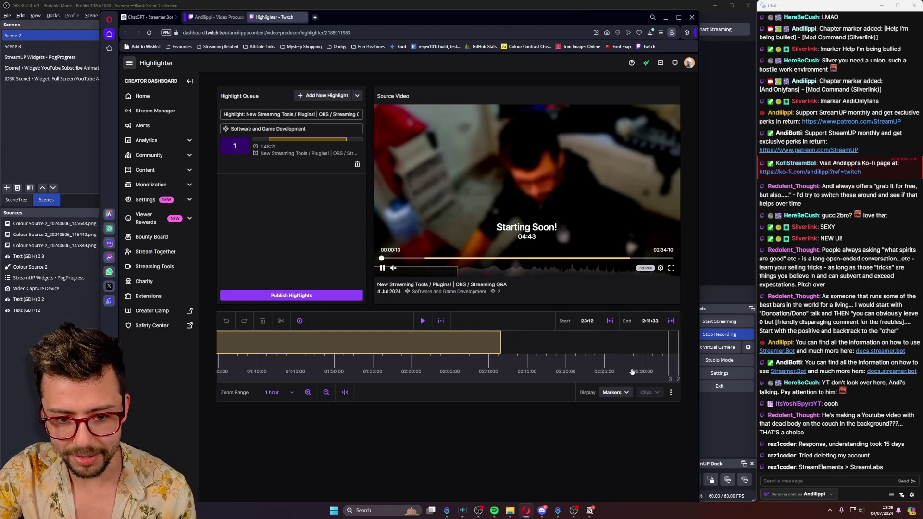
mouse_move(678, 381)
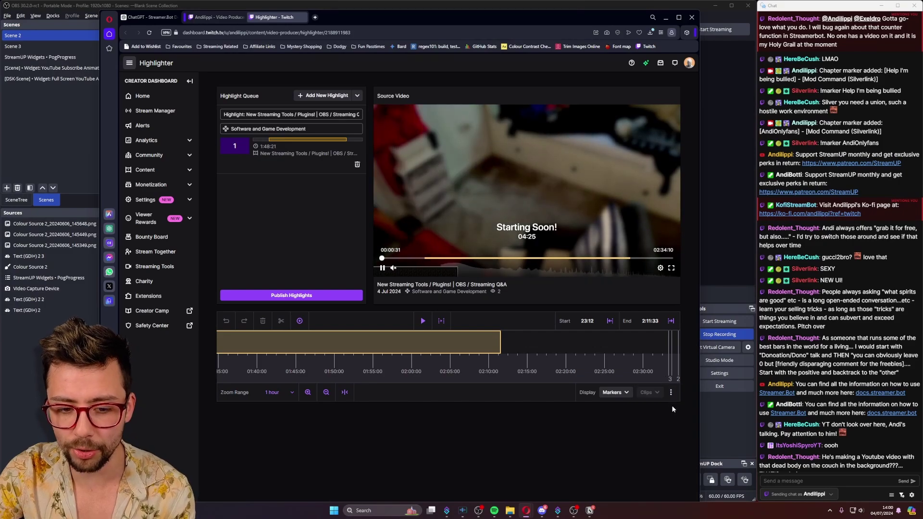
mouse_move(671, 381)
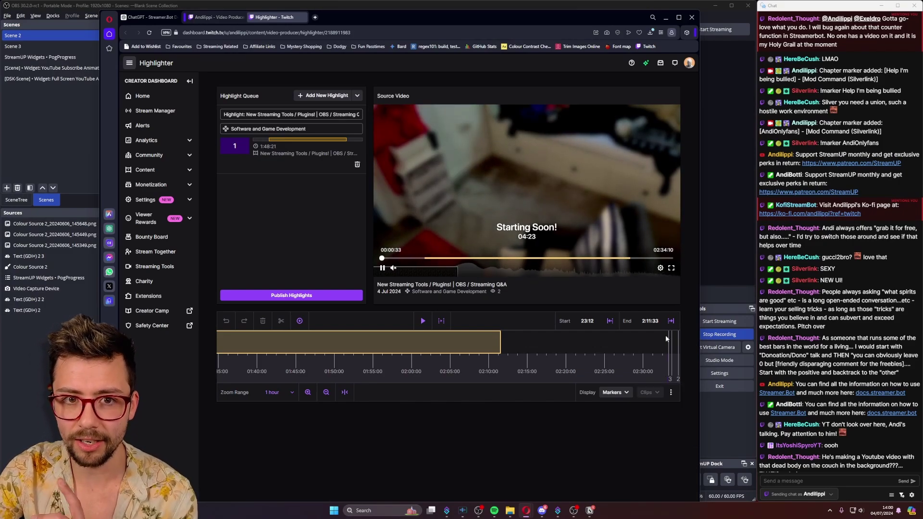
- Minimize the browser and enlarge the StreamUP Chapter Marker Manager dock in OBS to show the full Previous Chapters list
click(666, 17)
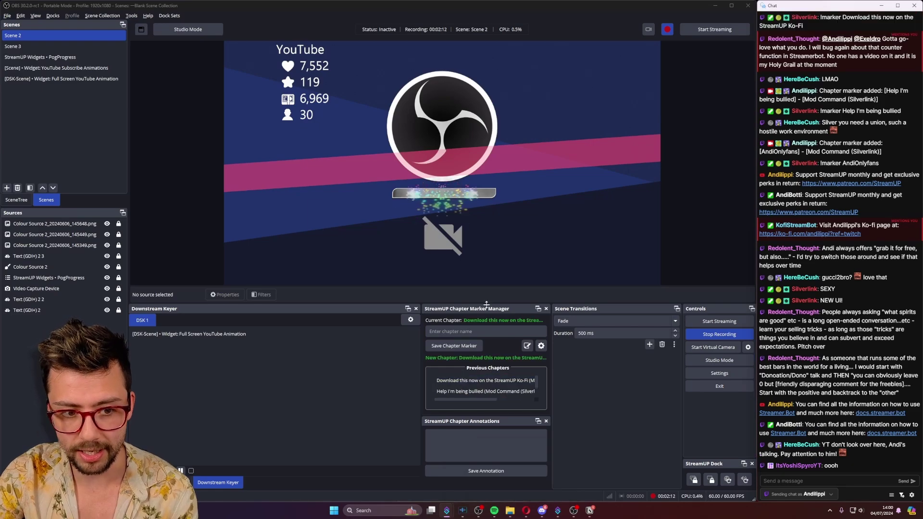
drag(486, 304, 485, 247)
drag(422, 337, 374, 337)
click(403, 339)
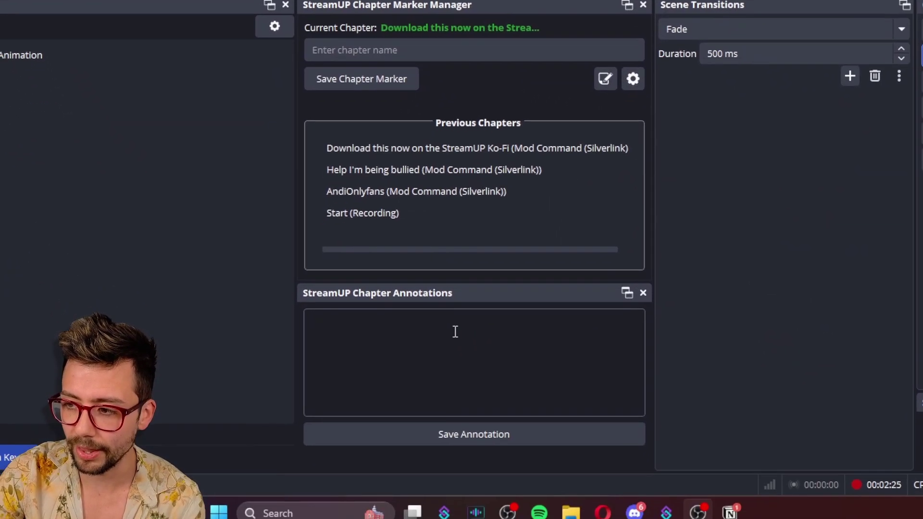
- Check the Chapter Annotations dock and the export options in the Chapter Marker Manager settings, discarding any changes
click(455, 331)
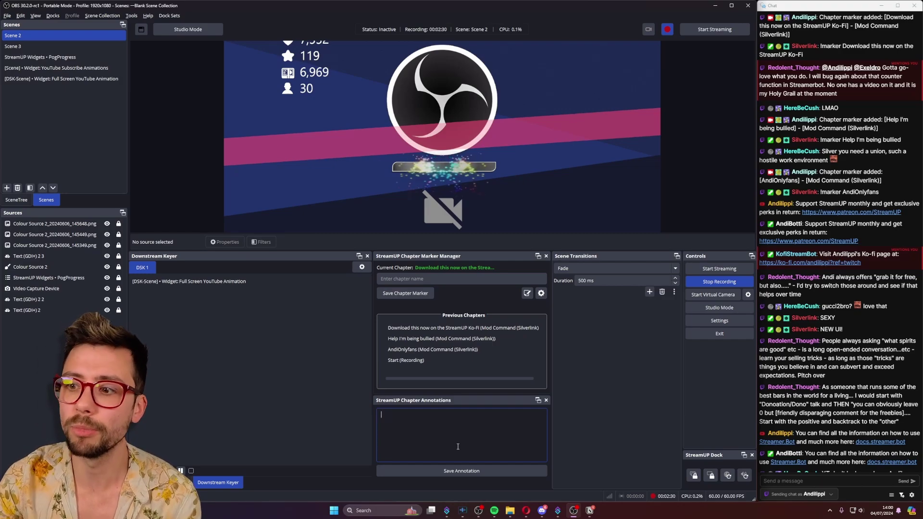
mouse_move(513, 514)
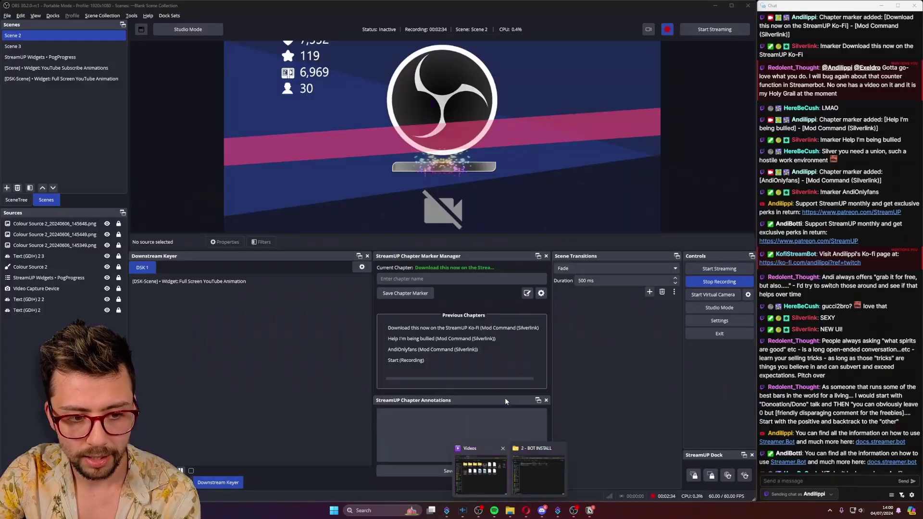
click(540, 293)
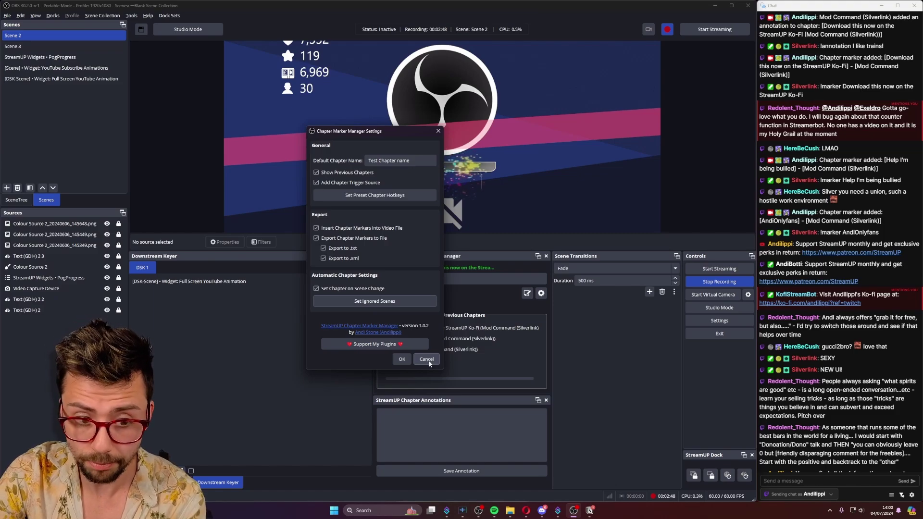
click(426, 359)
mouse_move(508, 513)
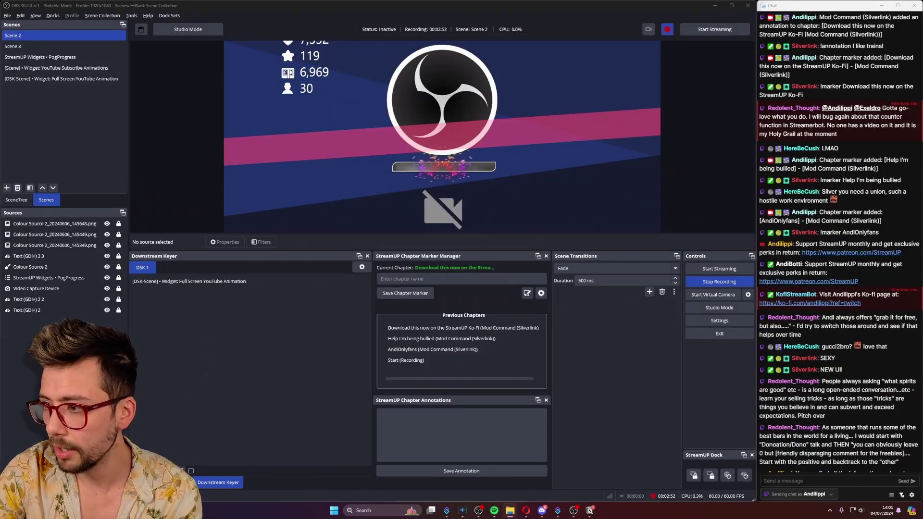
click(510, 510)
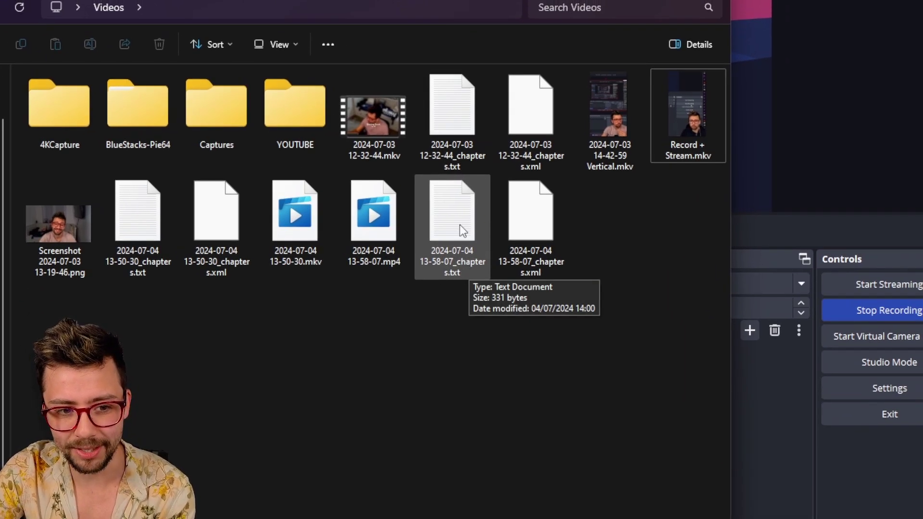
double_click(460, 224)
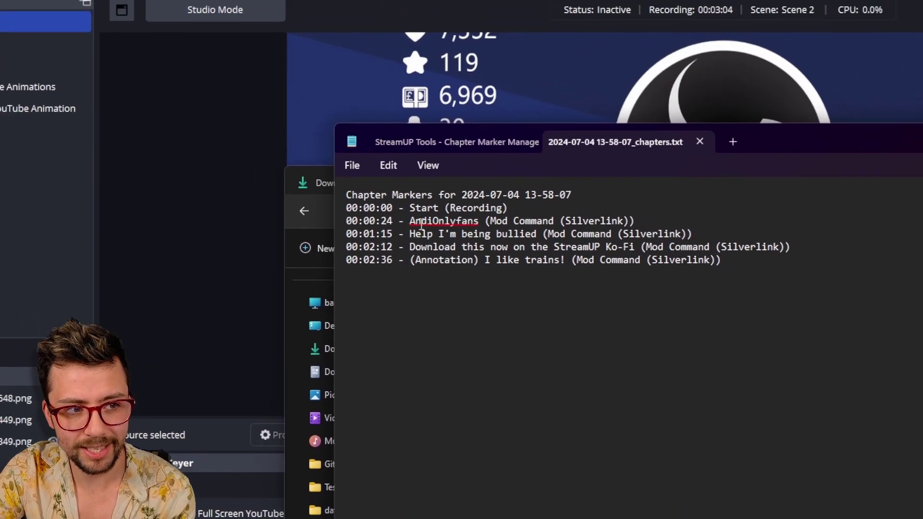
drag(409, 207, 537, 233)
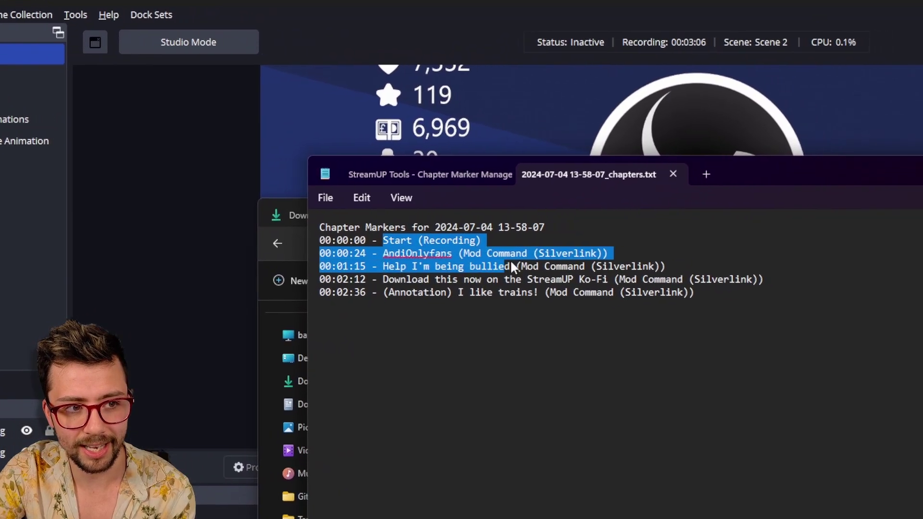
drag(511, 266, 608, 253)
click(388, 267)
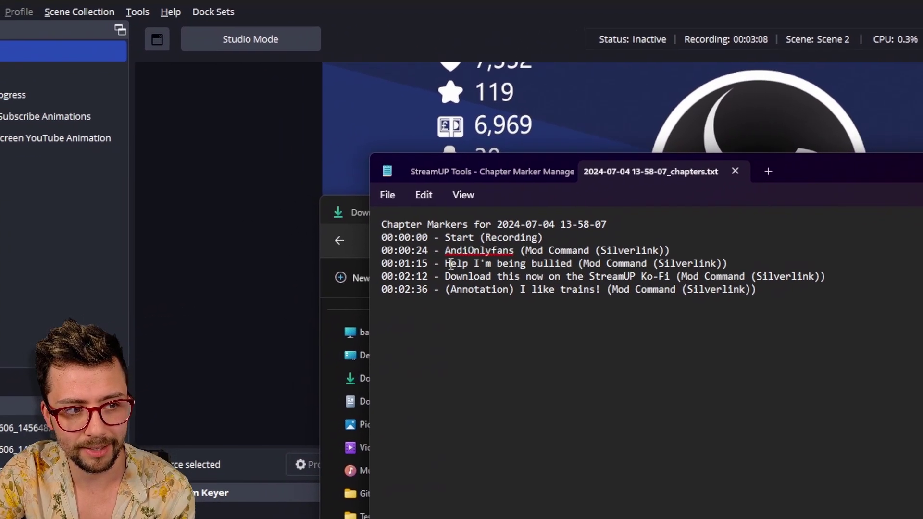
drag(451, 263, 736, 264)
click(451, 277)
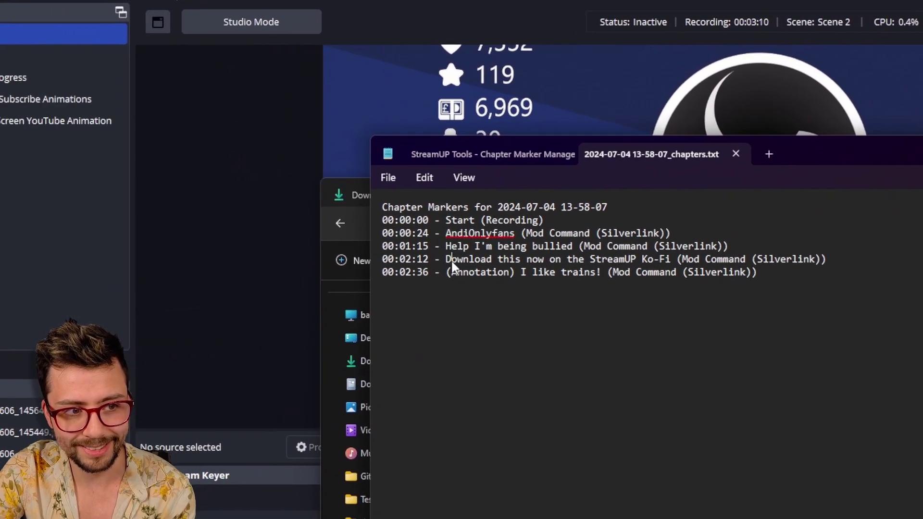
drag(451, 263, 740, 261)
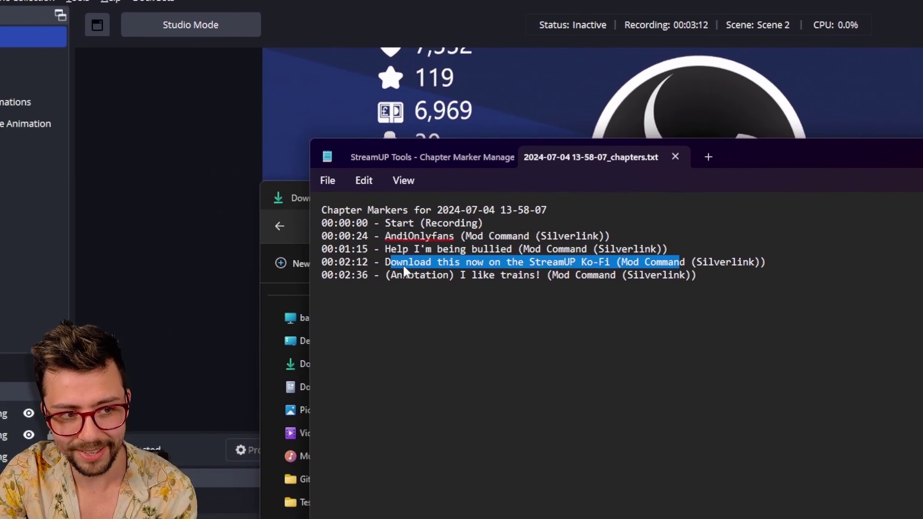
triple_click(447, 277)
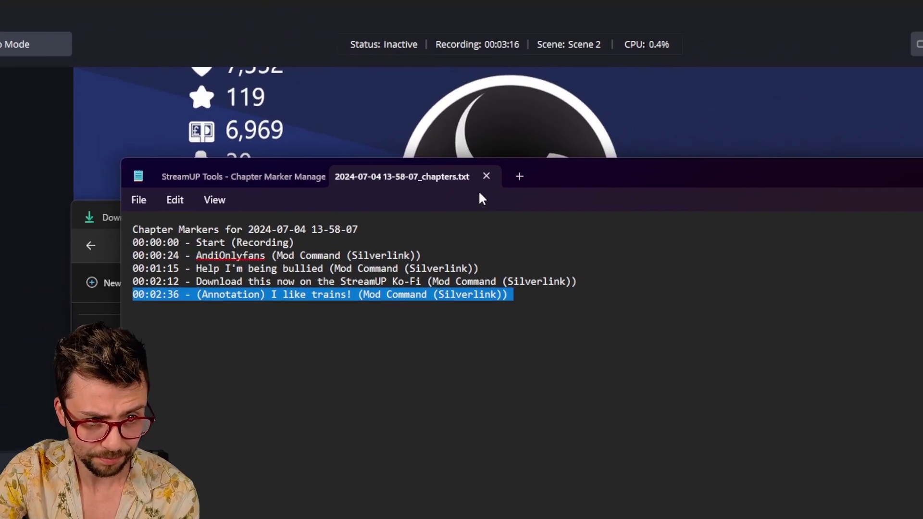
click(588, 137)
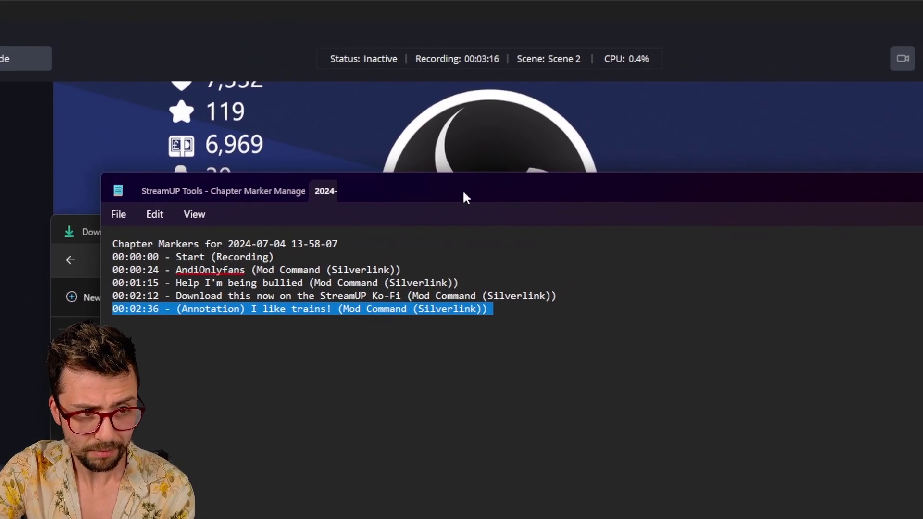
click(298, 191)
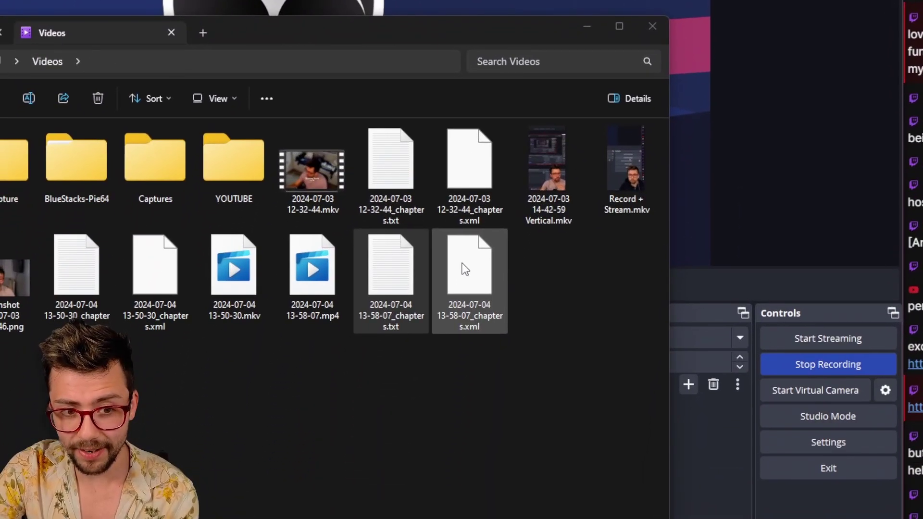
click(465, 270)
double_click(465, 269)
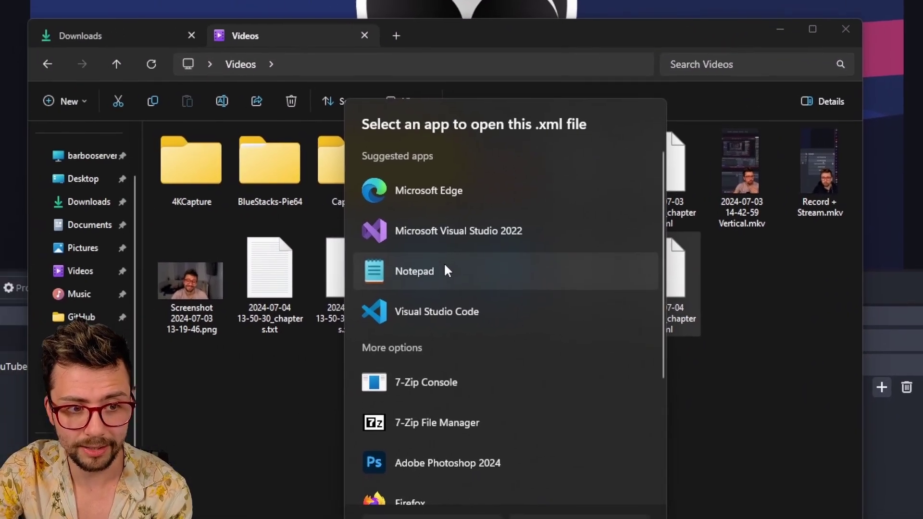
double_click(437, 274)
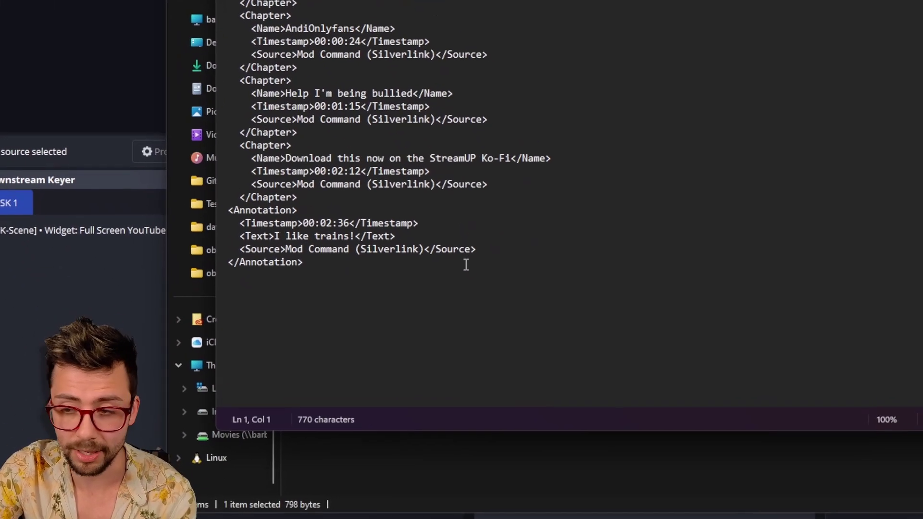
drag(464, 272, 228, 1)
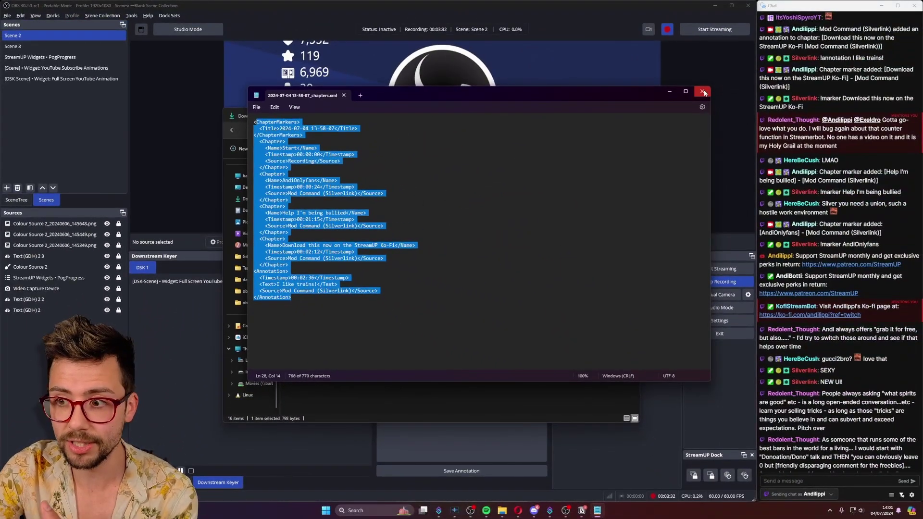
click(703, 92)
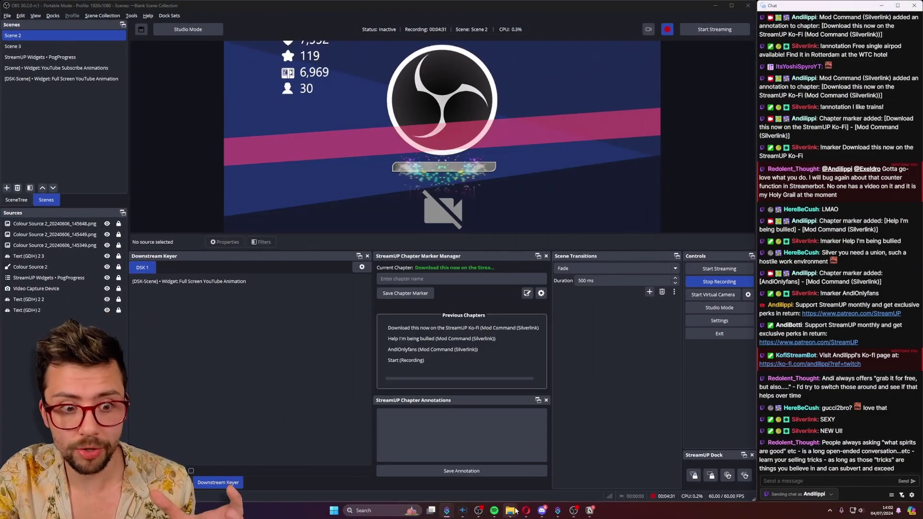
- Switch to Streamer.bot, select the example action Set Chapter Marker via Twitch Cheer (Over 9000) and browse the available Twitch chat triggers
click(557, 513)
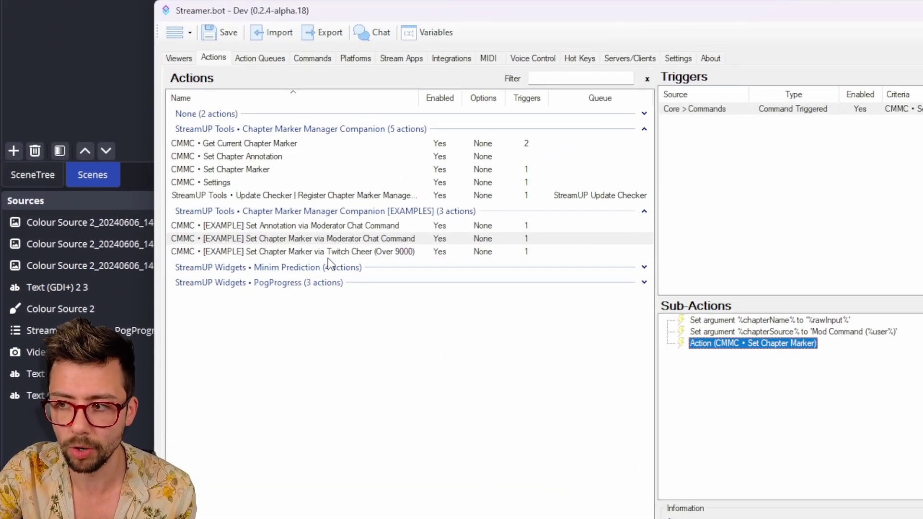
click(161, 234)
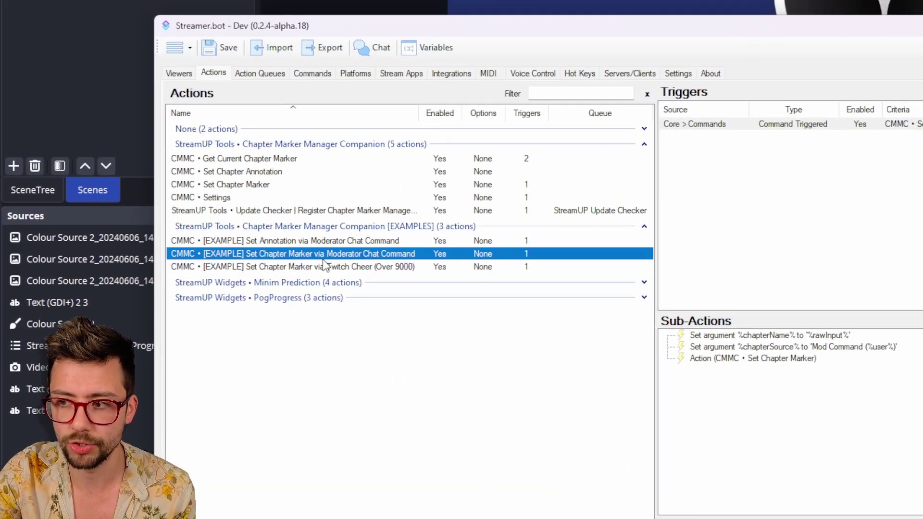
click(322, 265)
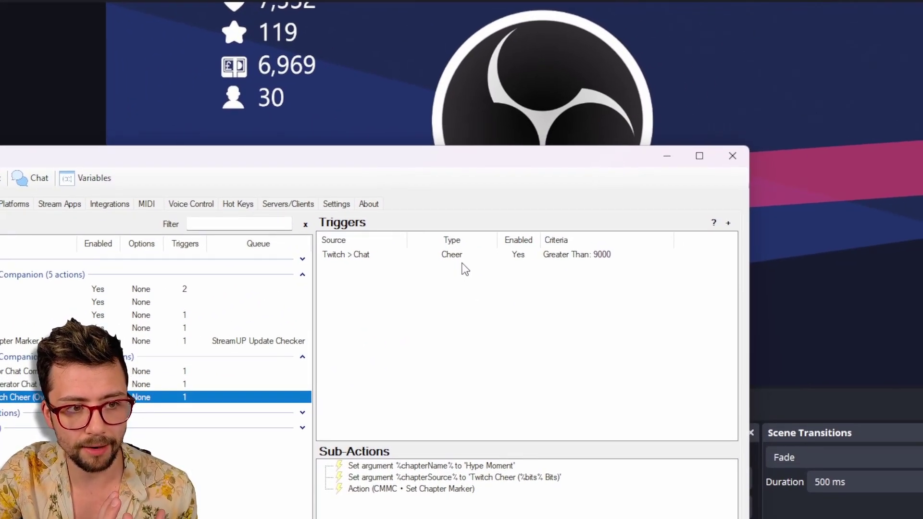
right_click(474, 288)
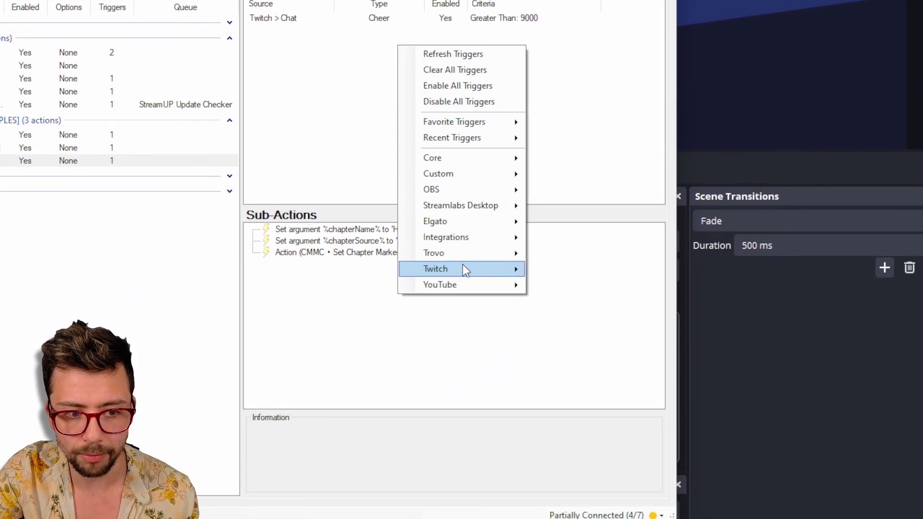
mouse_move(536, 505)
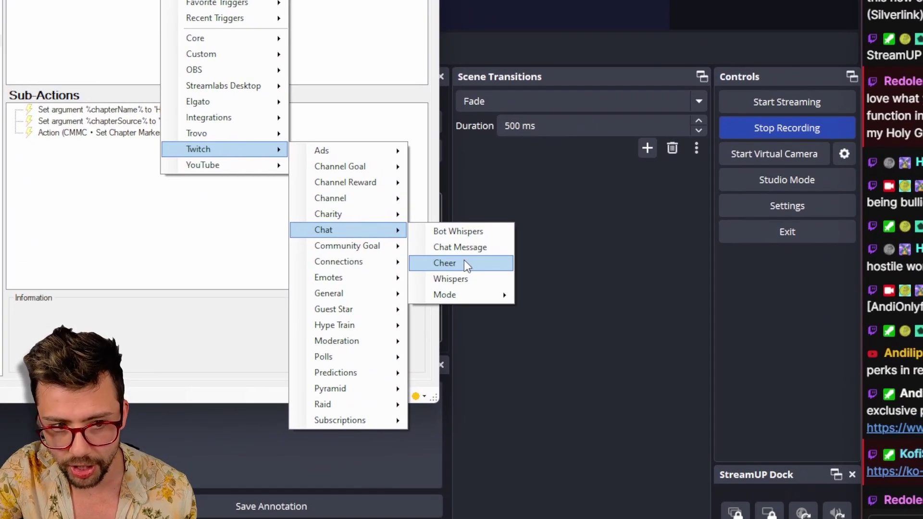
key(Escape)
key(Escape)
- Inspect the minimum and maximum bits settings of the example action's Twitch Cheer trigger and close them unchanged
click(433, 195)
double_click(433, 195)
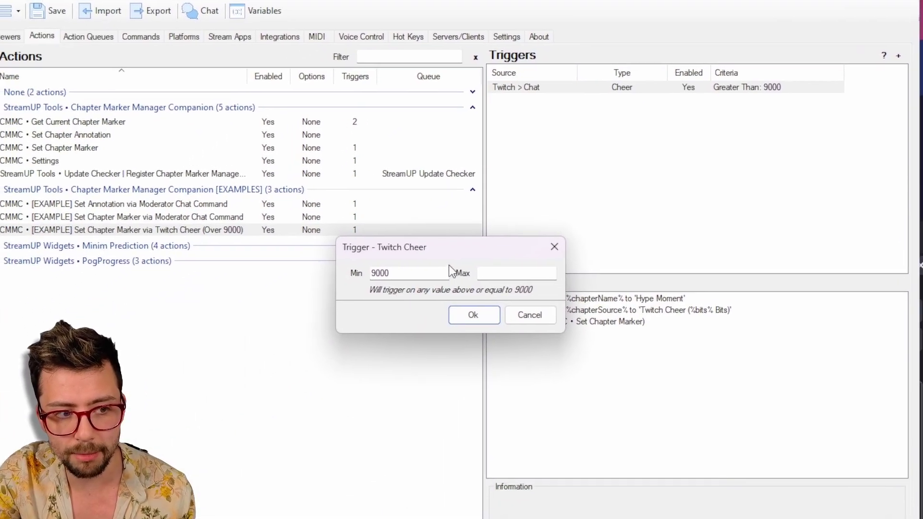
click(491, 305)
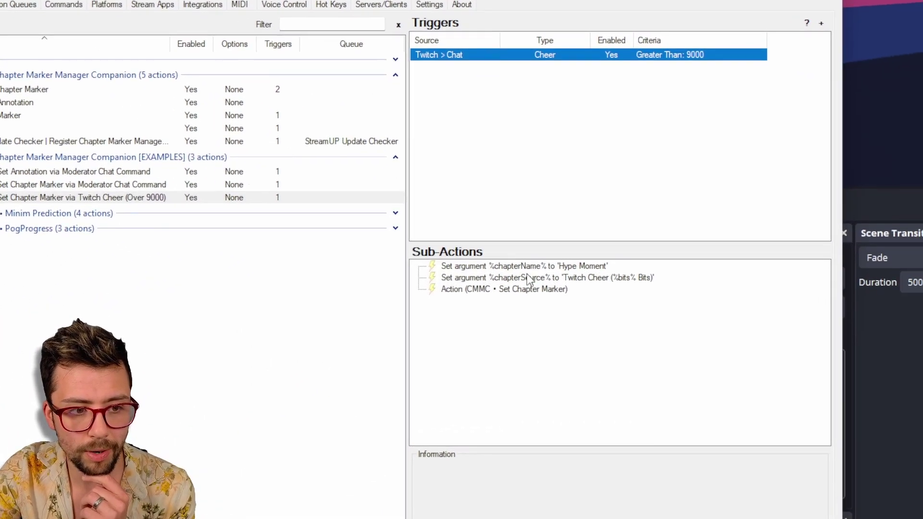
- Inspect the chapterName and chapterSource arguments of the Twitch Cheer example action and close each one unchanged
click(473, 263)
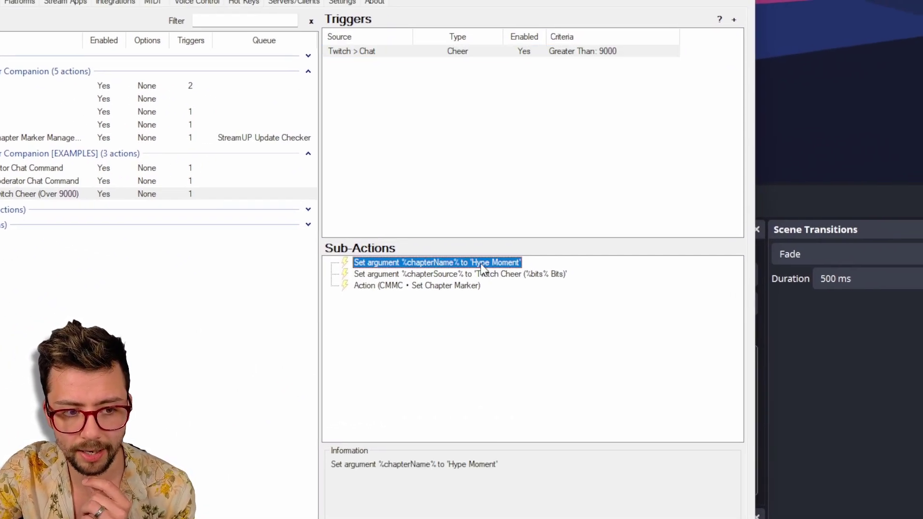
double_click(482, 269)
click(320, 260)
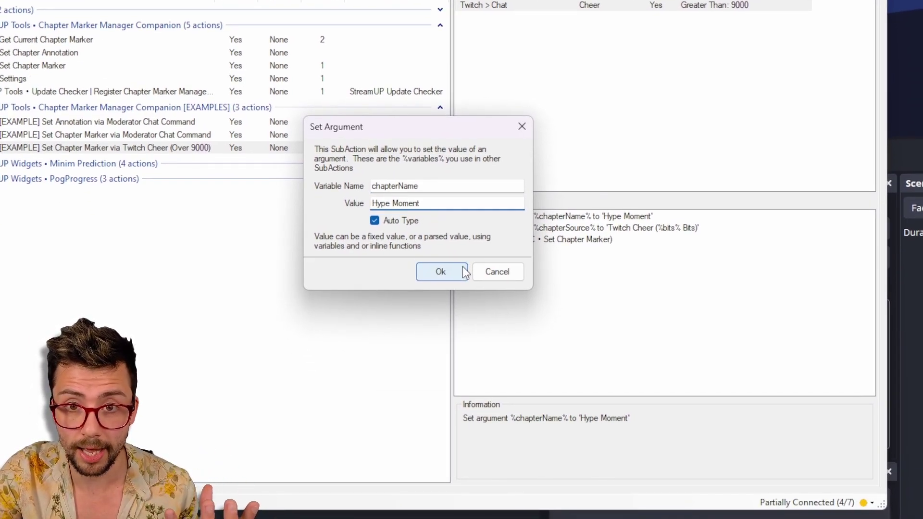
click(464, 272)
click(623, 230)
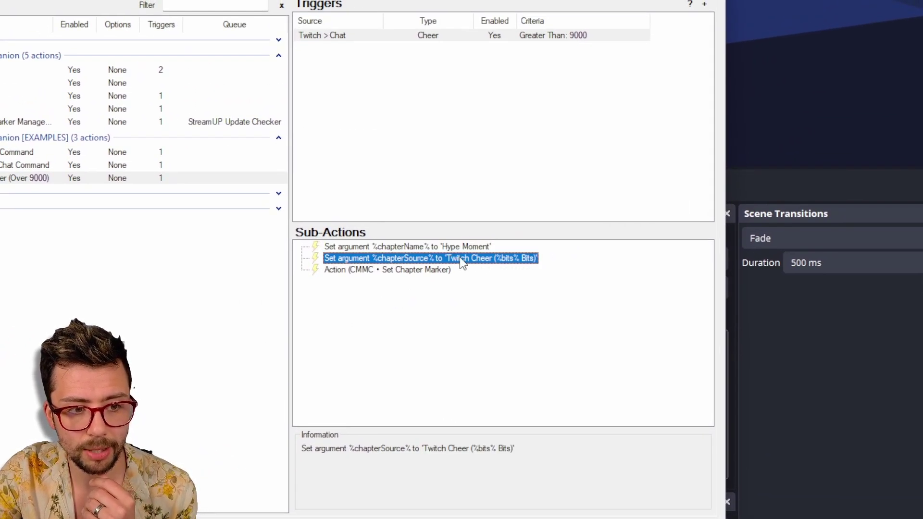
double_click(623, 229)
click(274, 233)
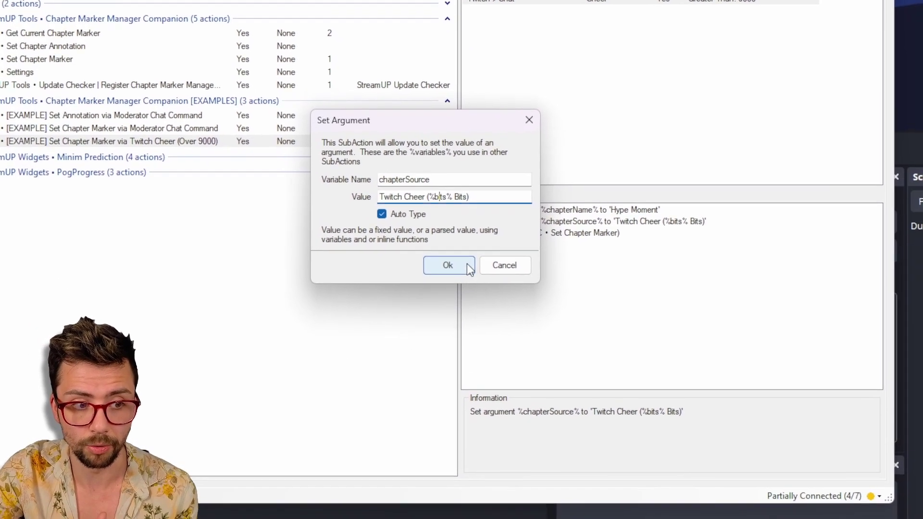
click(517, 326)
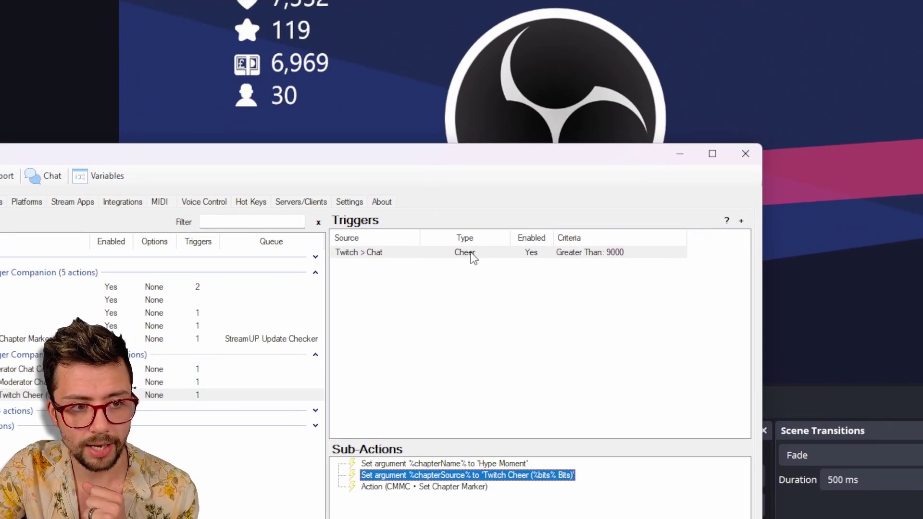
- Test the example action's Twitch Cheer trigger and check the resulting chapter marker message in the chat window
right_click(471, 254)
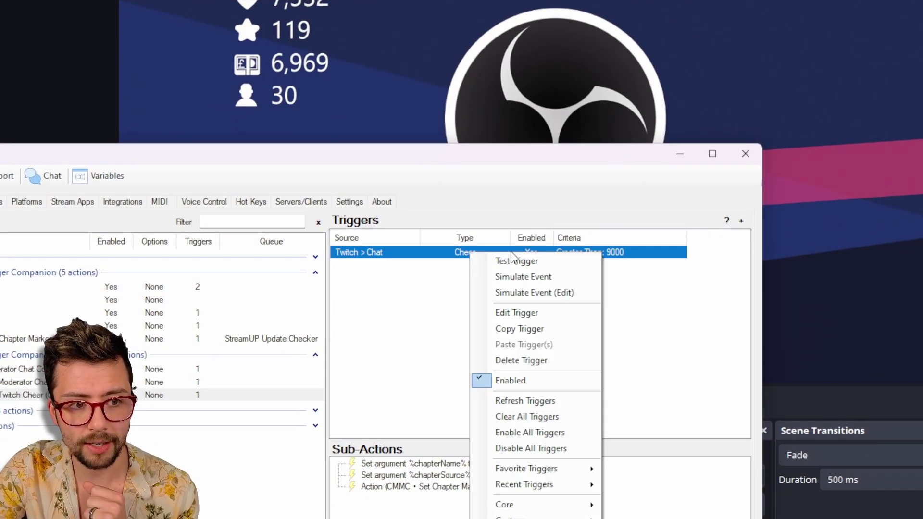
click(519, 264)
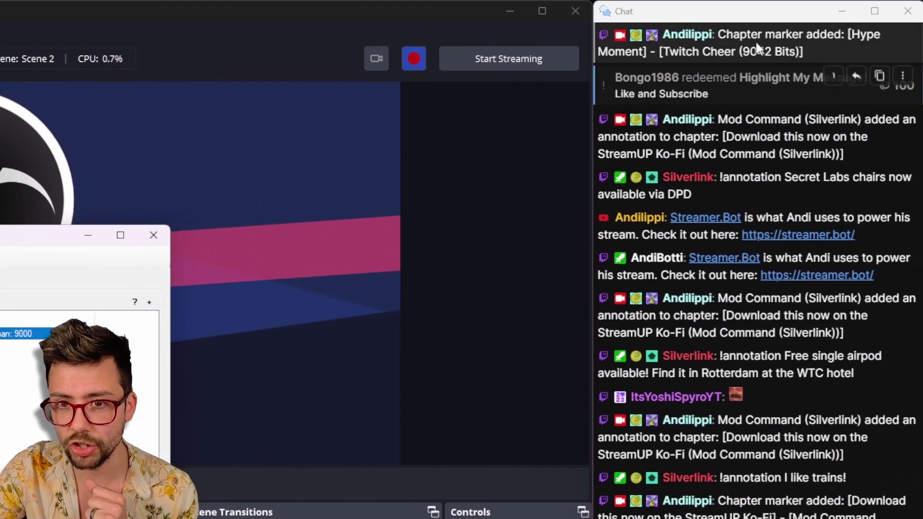
drag(777, 32, 709, 49)
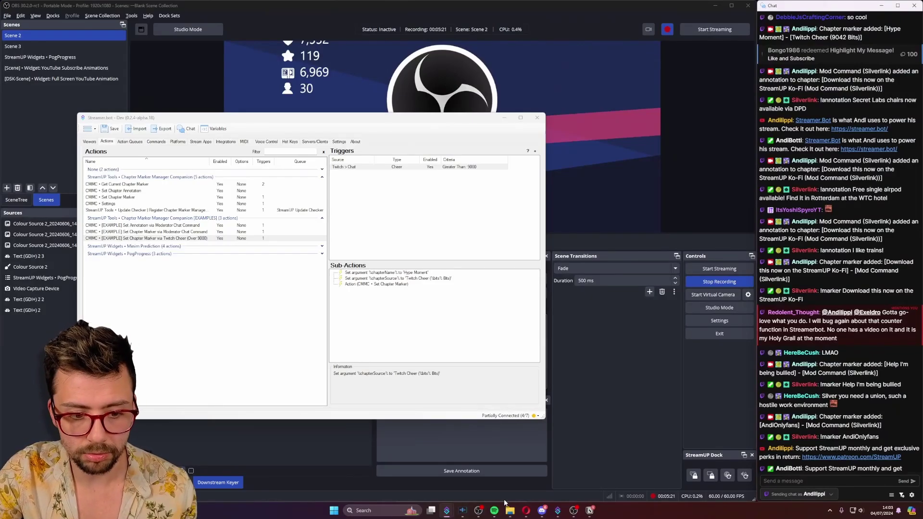
mouse_move(508, 514)
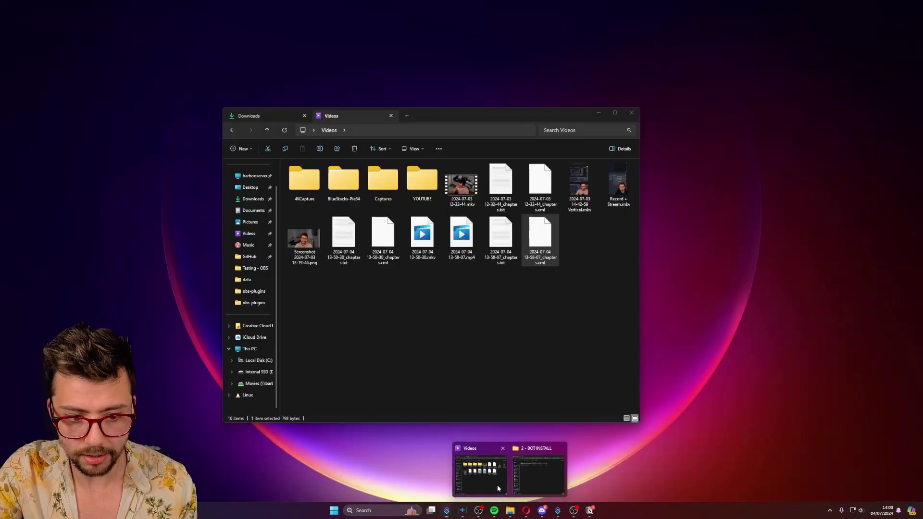
click(497, 484)
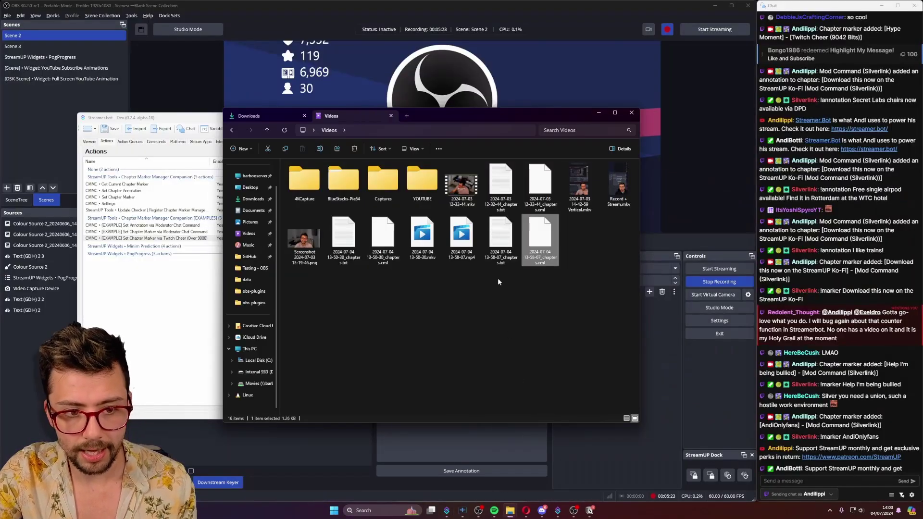
double_click(500, 236)
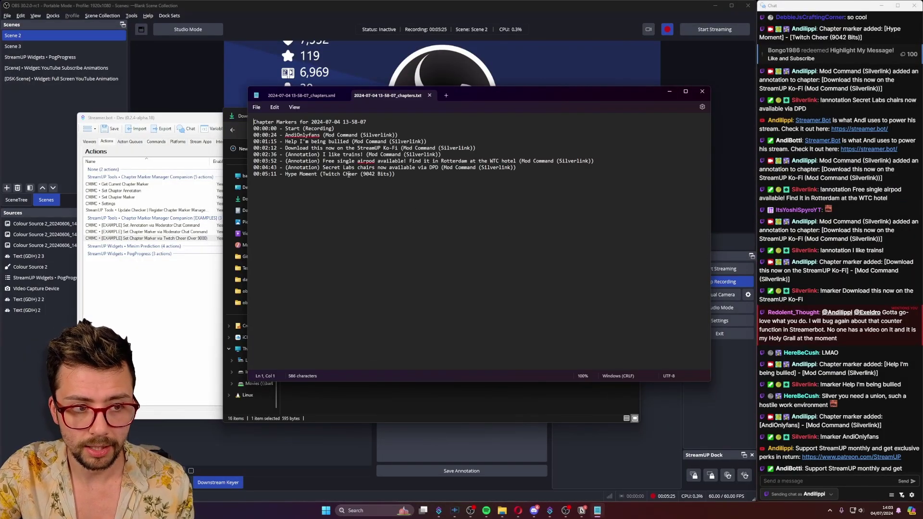
drag(284, 174, 358, 174)
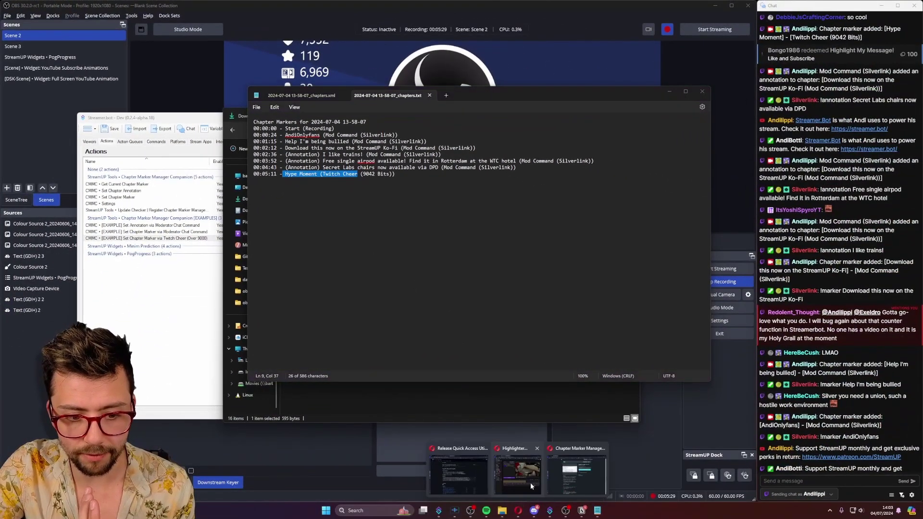
- Switch to the Twitch Highlighter in the browser, reload it, examine the markers on the timeline and minimize the window
click(536, 481)
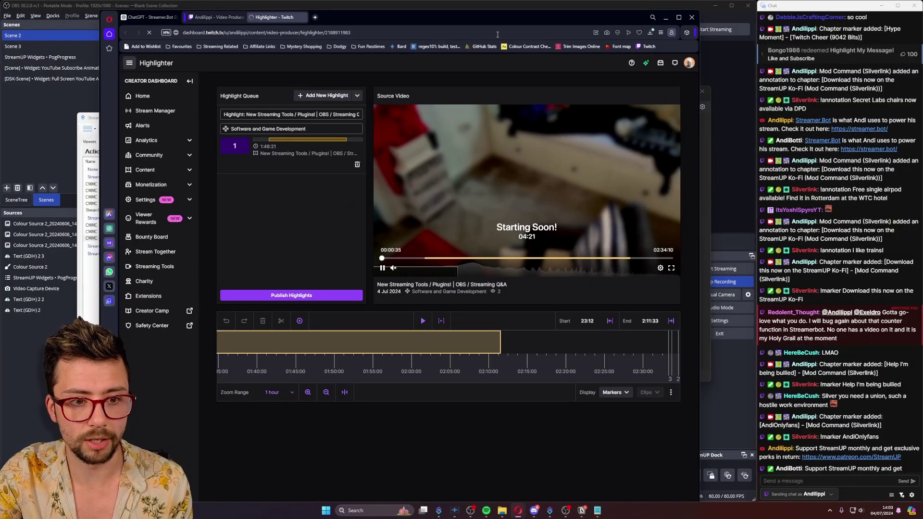
key(F5)
click(441, 75)
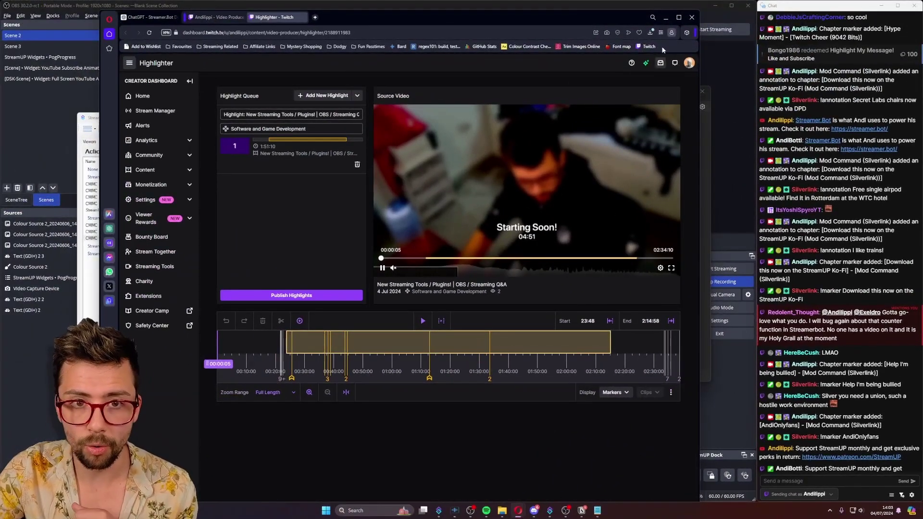
click(665, 18)
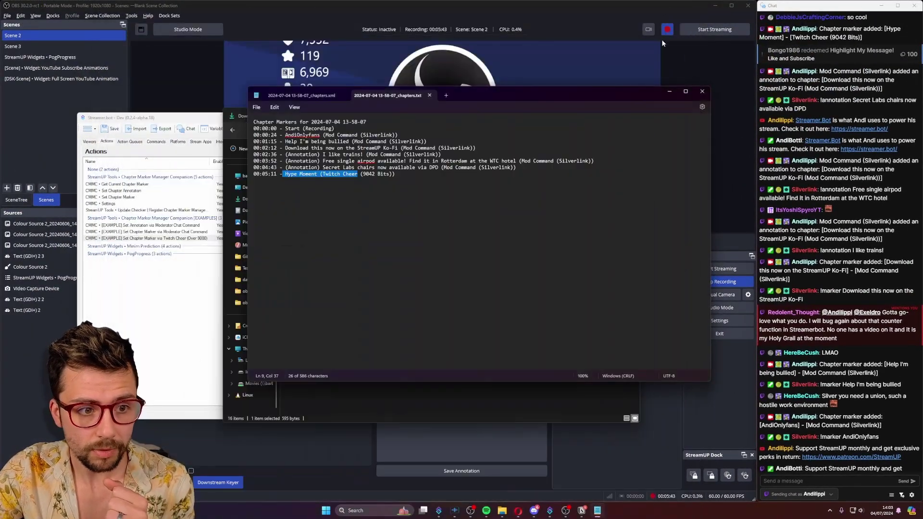
- Return to Streamer.bot and duplicate the example action Set Chapter Marker via Twitch Cheer (Over 9000)
click(173, 294)
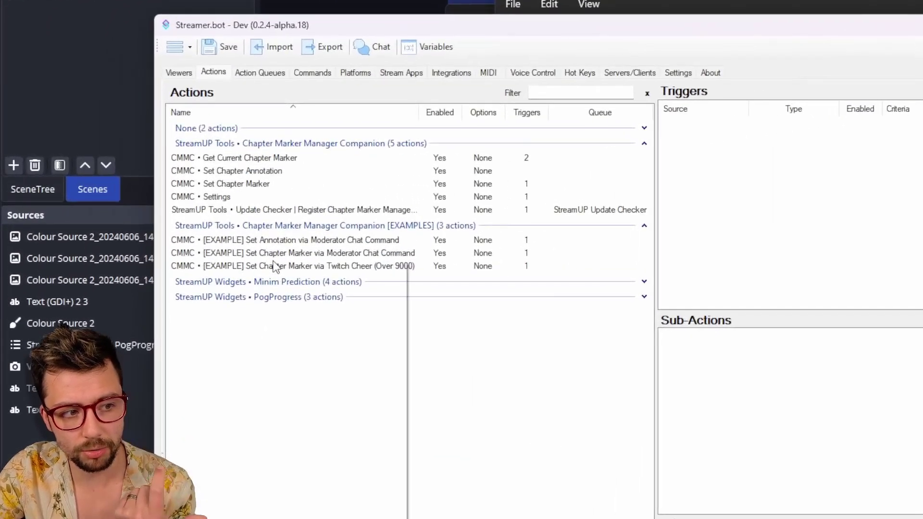
right_click(138, 240)
click(152, 267)
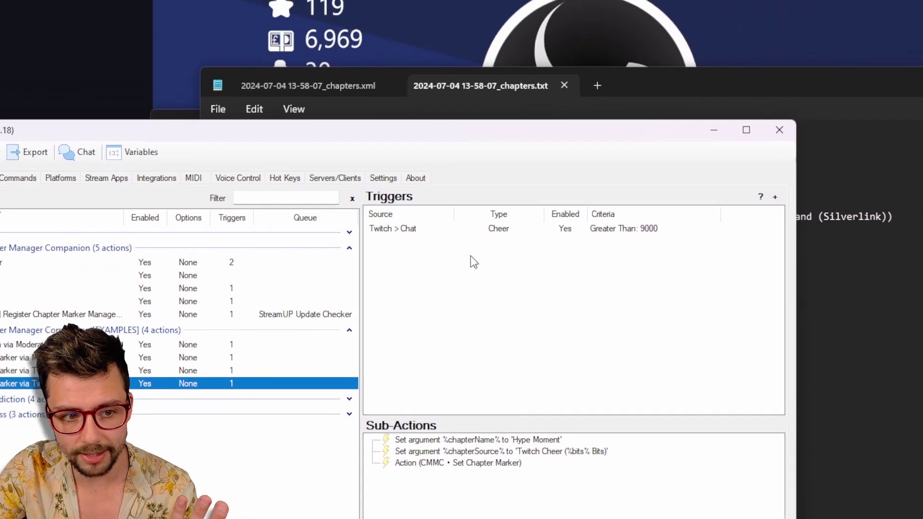
- Add a Twitch Hype Train Level Up trigger to the duplicated action, leaving its minimum and maximum empty
right_click(455, 278)
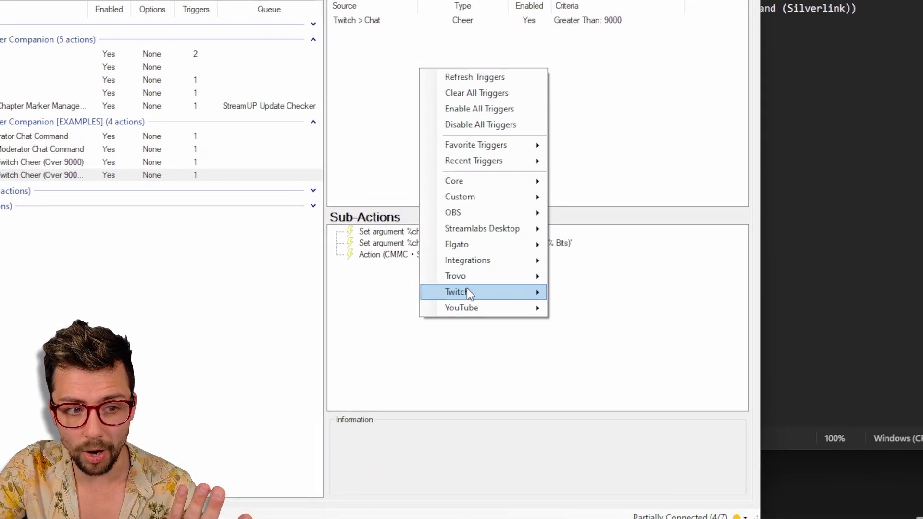
mouse_move(467, 292)
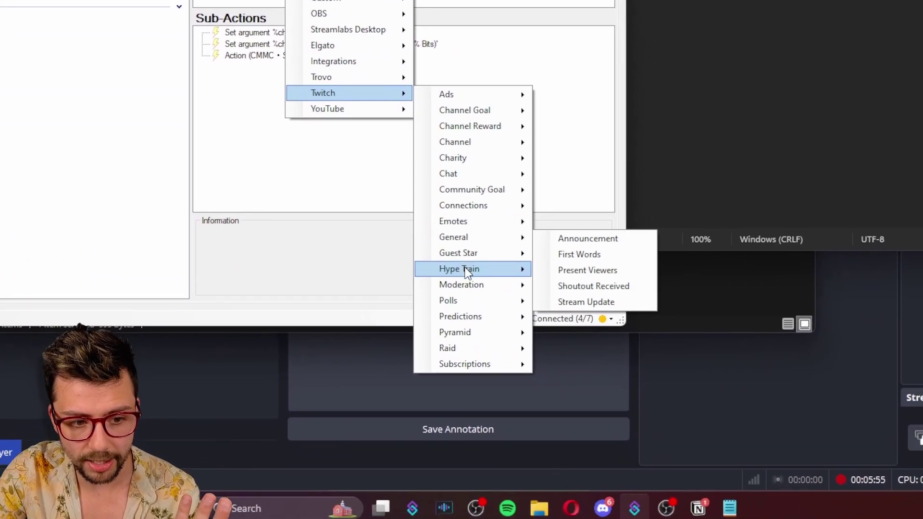
mouse_move(466, 272)
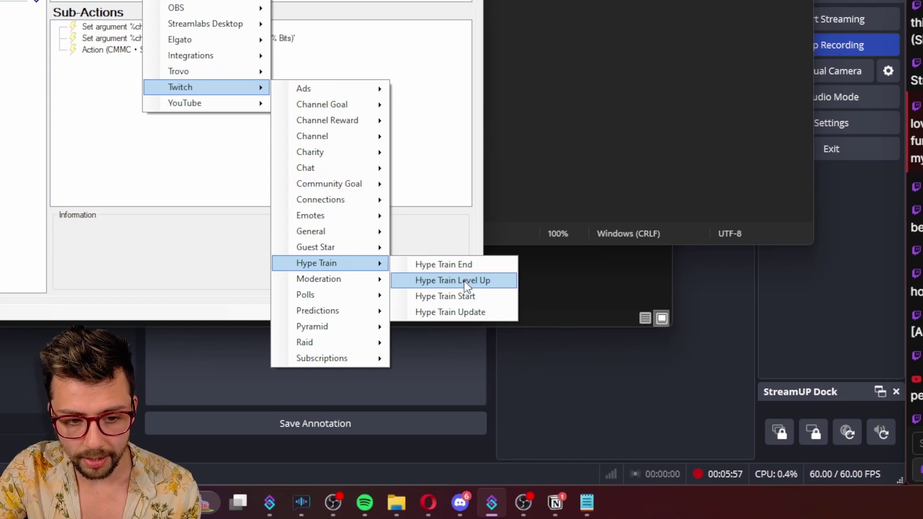
click(465, 281)
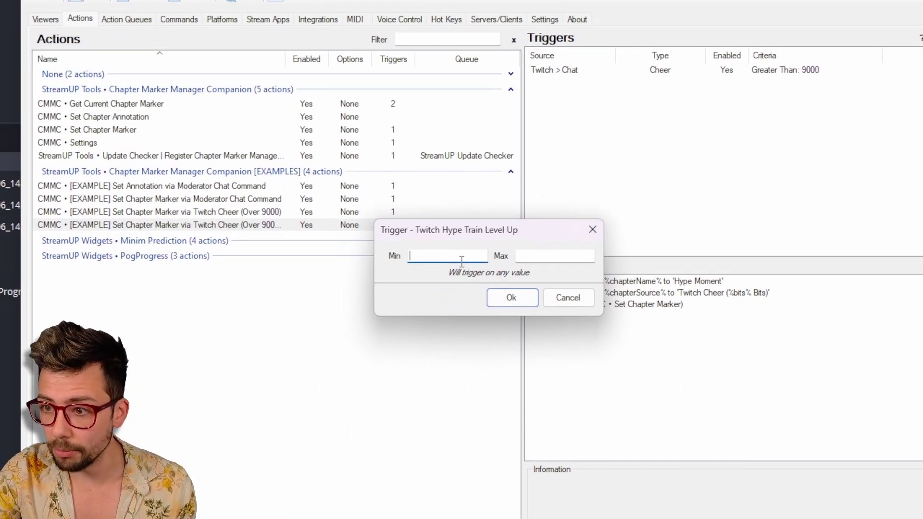
click(511, 297)
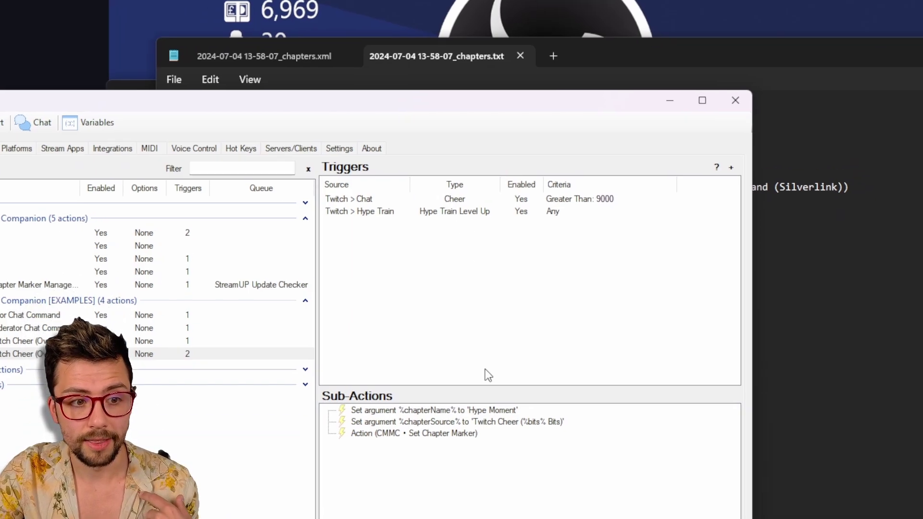
- Review the duplicated action's chapterName argument, keep it unchanged, and set its chapterSource argument to HYPE TRAIN
double_click(517, 455)
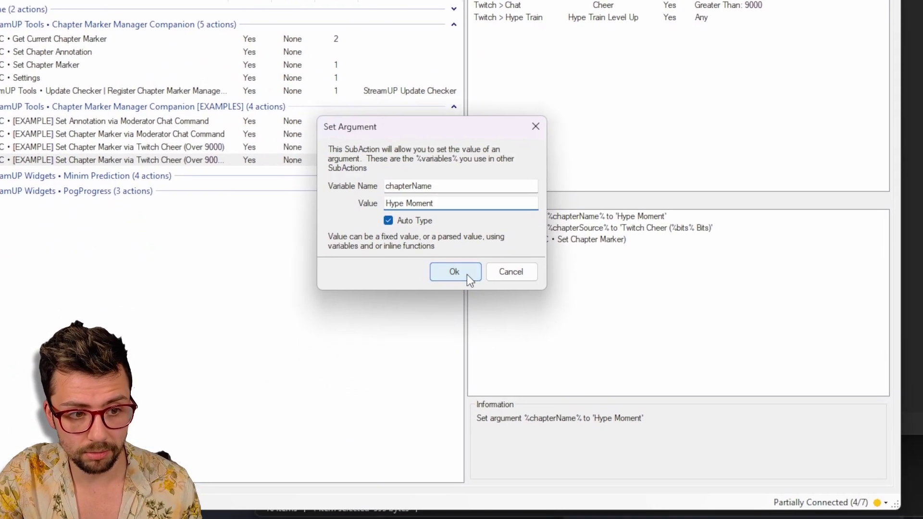
click(439, 347)
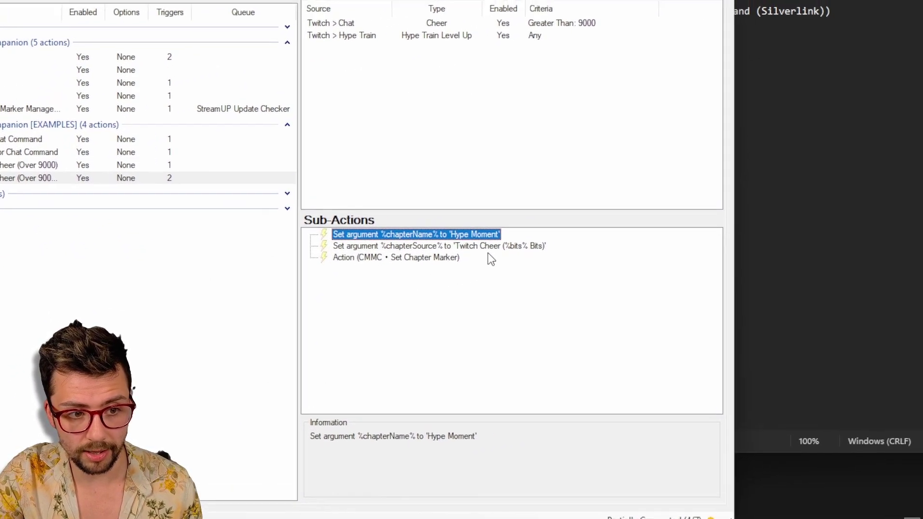
double_click(490, 246)
key(Tab)
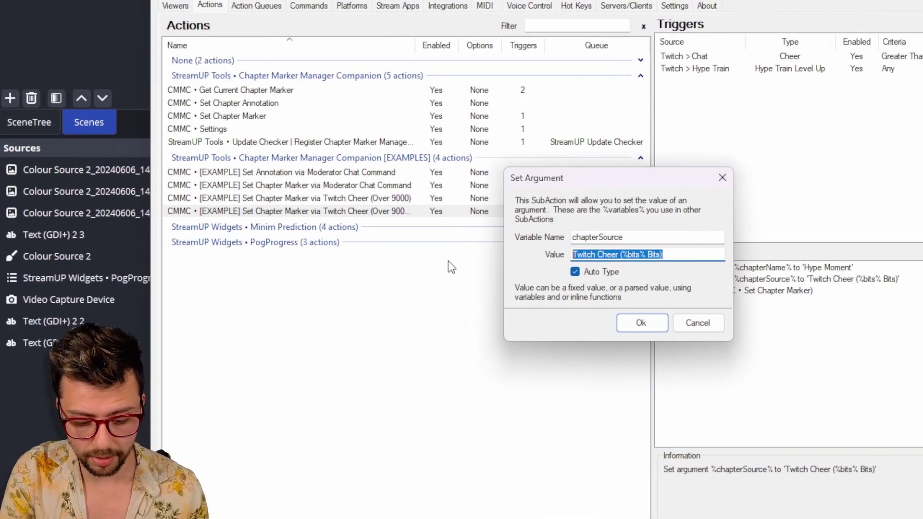
text(HYPE TRAIN)
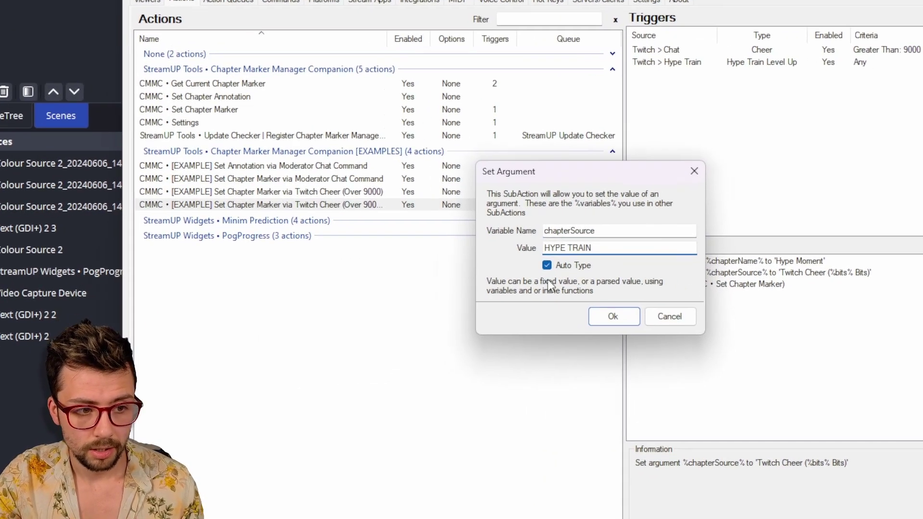
click(642, 322)
right_click(821, 69)
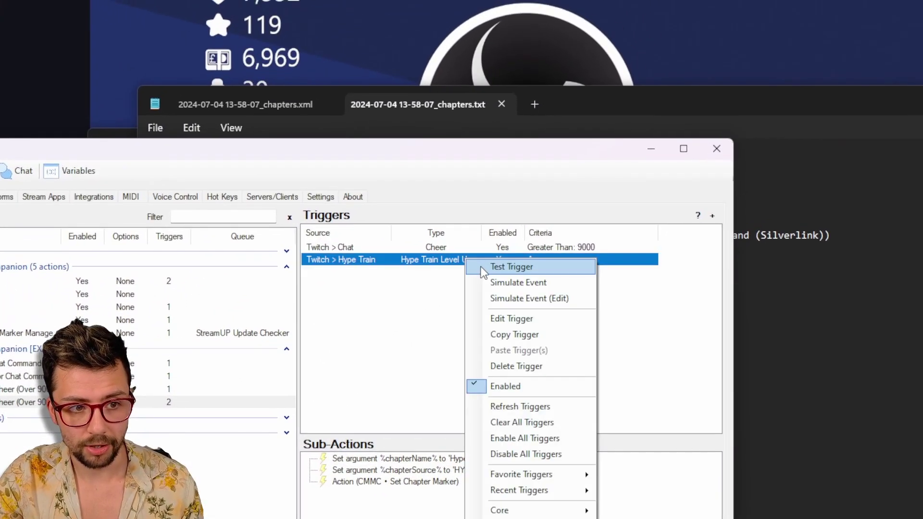
click(482, 268)
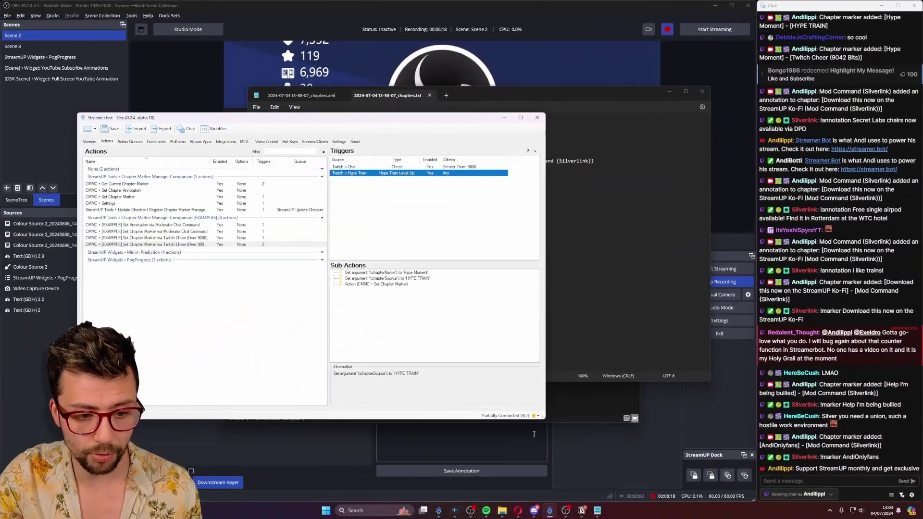
mouse_move(476, 509)
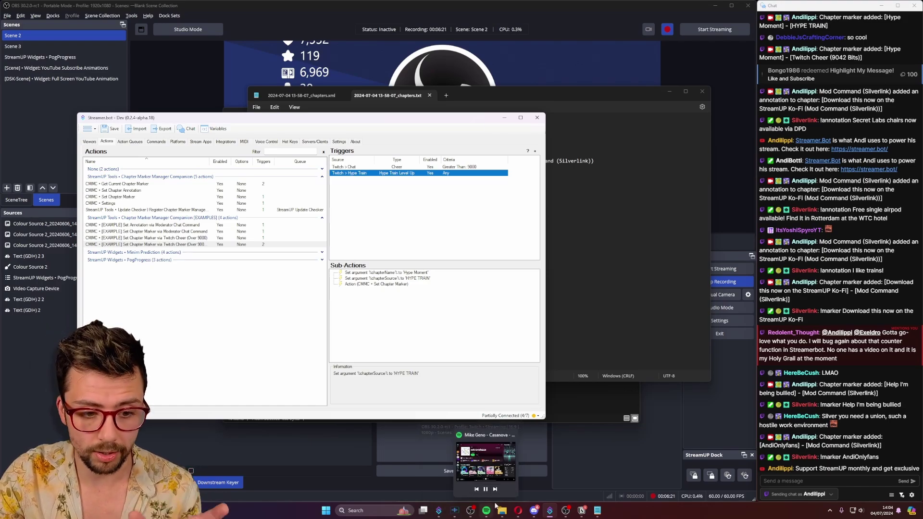
click(502, 468)
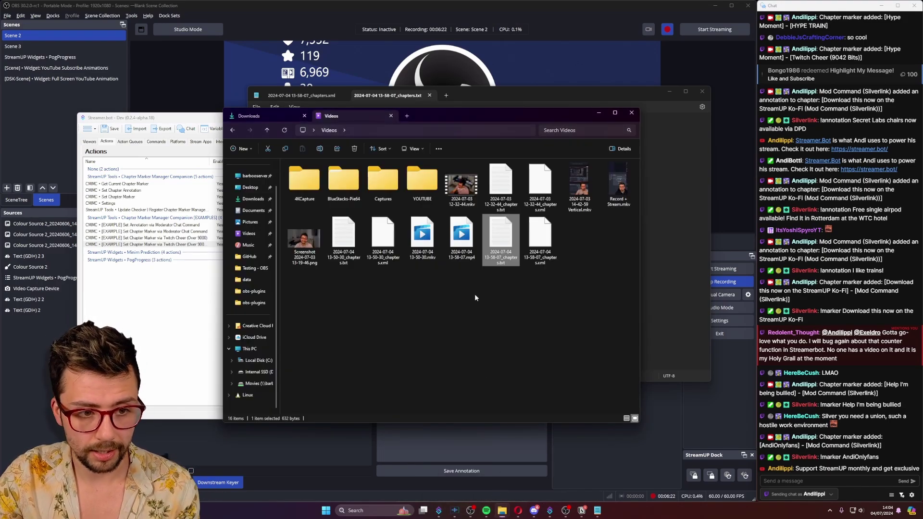
double_click(503, 245)
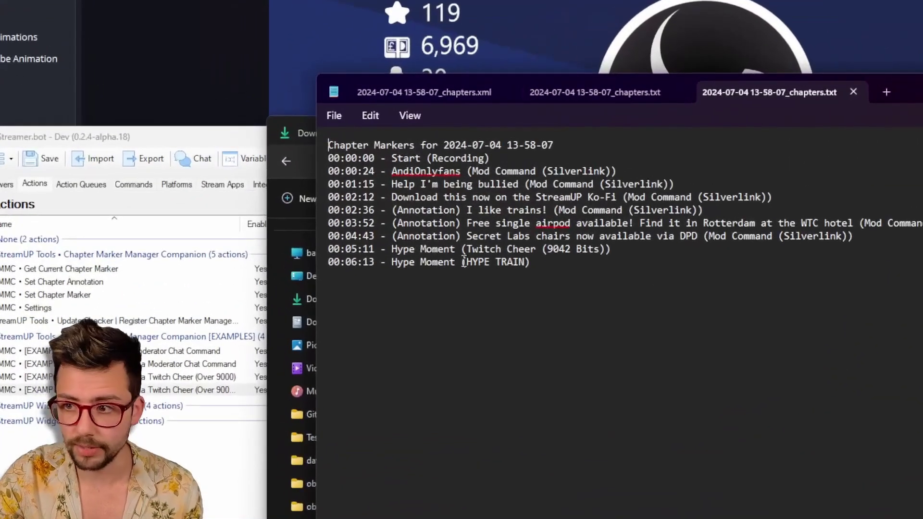